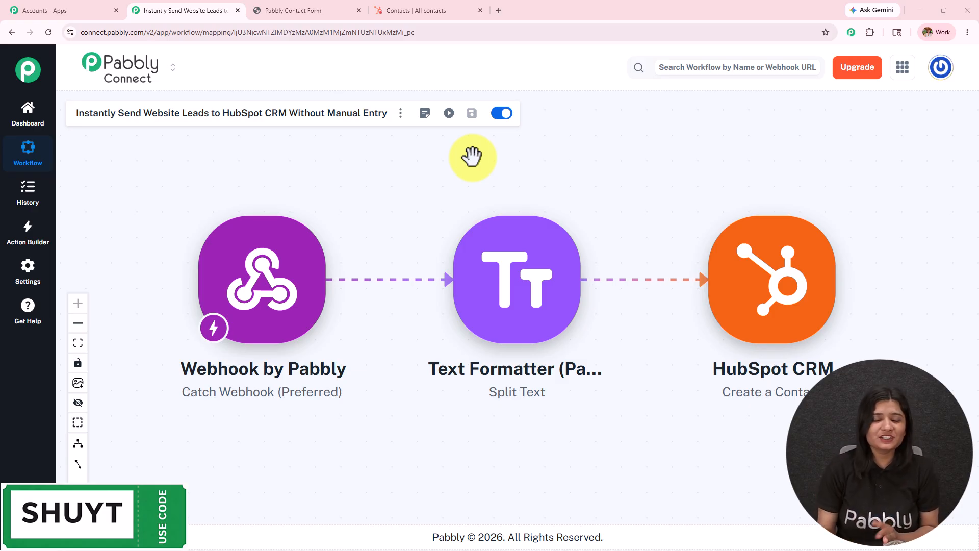
# Glance at the lead contact form and HubSpot contacts tabs, then return to the pabbly.com tab
pyautogui.click(328, 9)
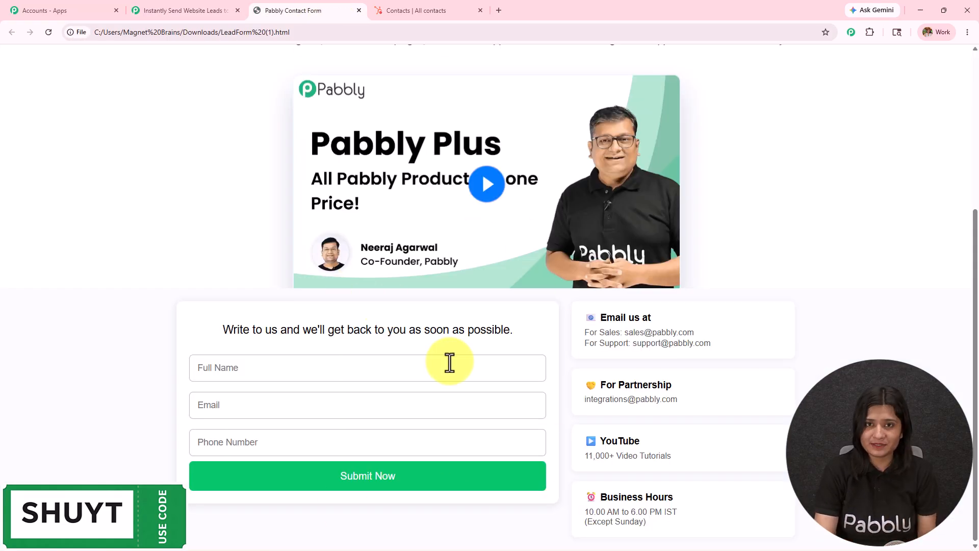
pyautogui.click(430, 10)
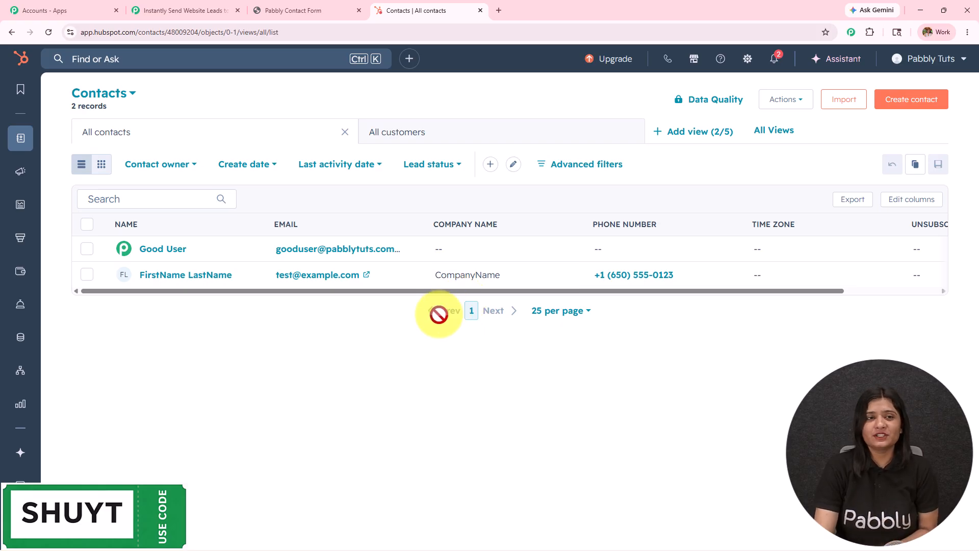
pyautogui.click(185, 12)
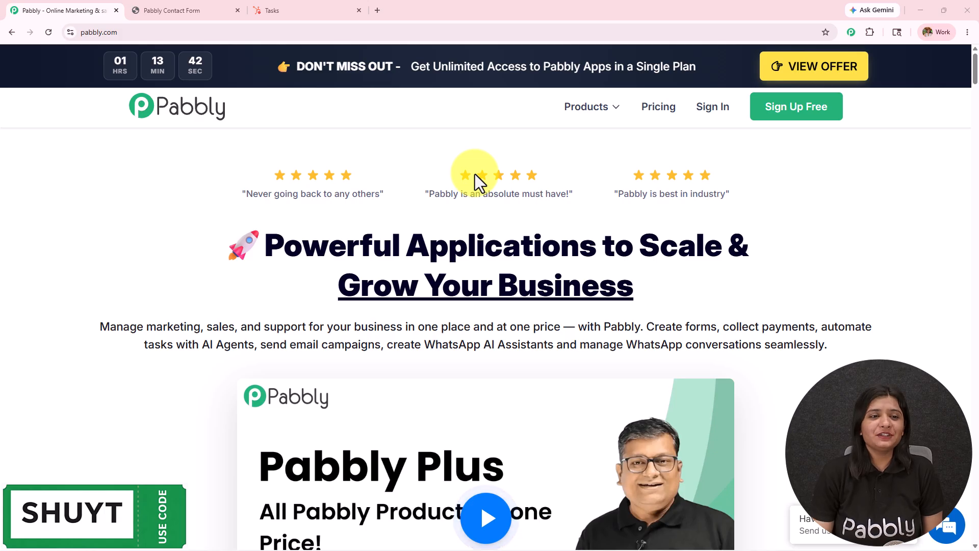
pyautogui.click(129, 32)
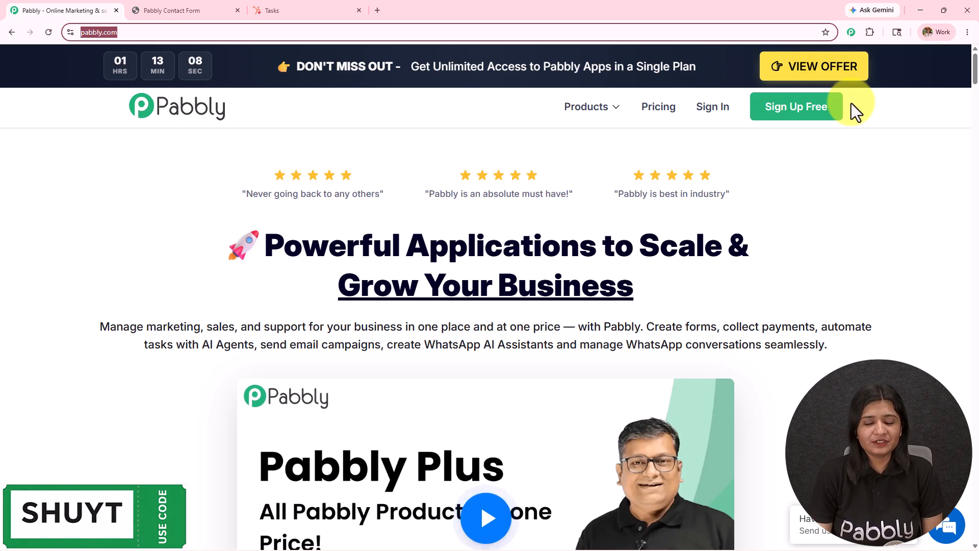
# Sign in to Pabbly and launch Pabbly Connect from the All Pabbly Apps list
pyautogui.click(704, 112)
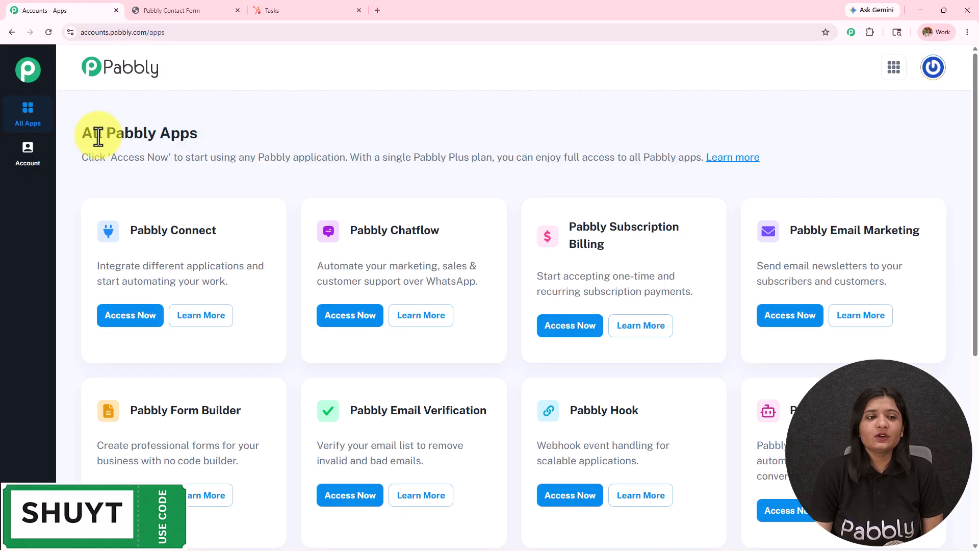
pyautogui.moveTo(71, 135); pyautogui.dragTo(348, 130)
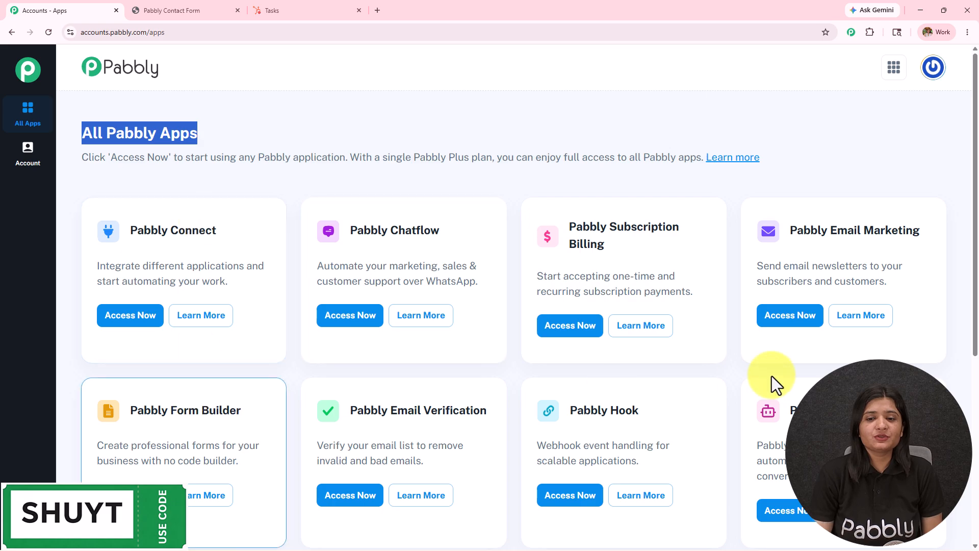
pyautogui.moveTo(131, 231); pyautogui.dragTo(218, 232)
pyautogui.click(147, 317)
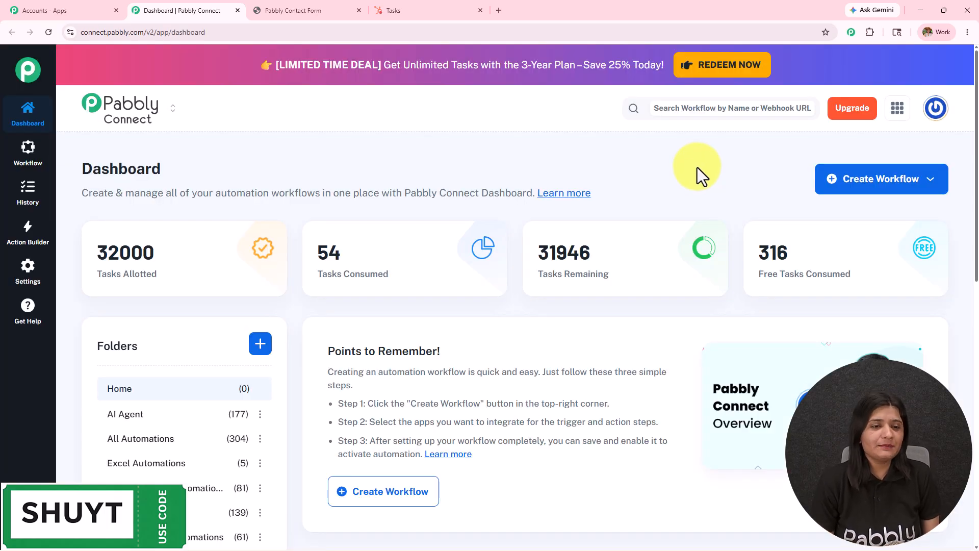
# Look over the dashboard, opening and then dismissing the new folder dialog
pyautogui.scroll(-4, 663, 306)
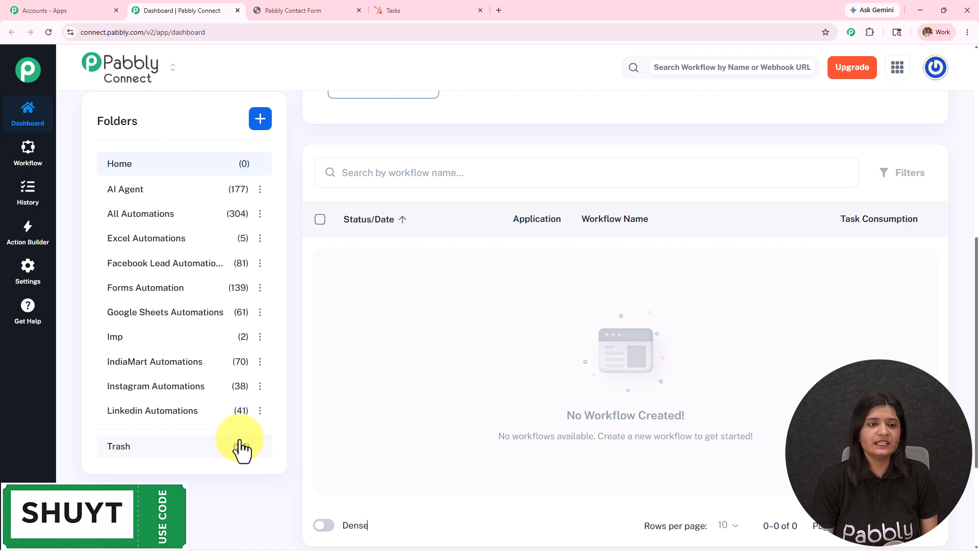
pyautogui.scroll(5, 240, 448)
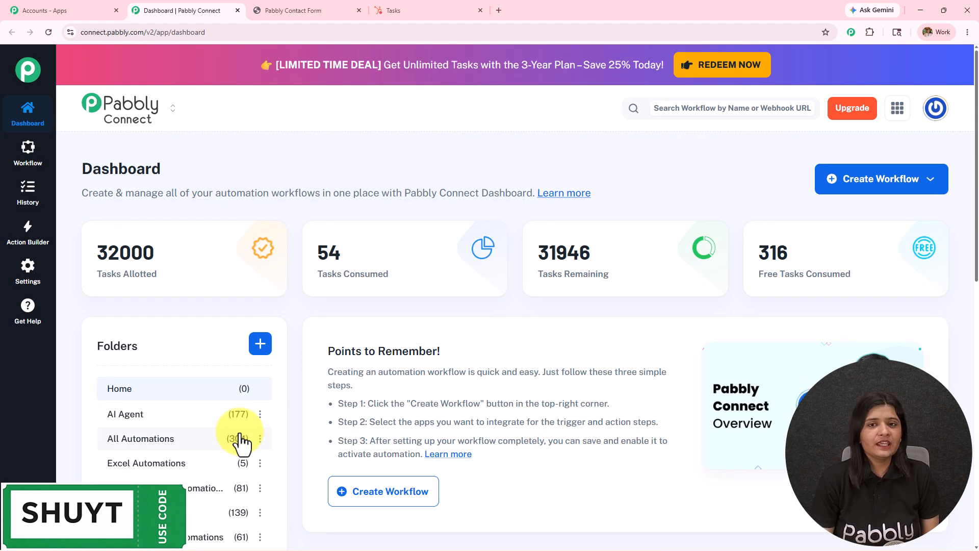
pyautogui.click(260, 347)
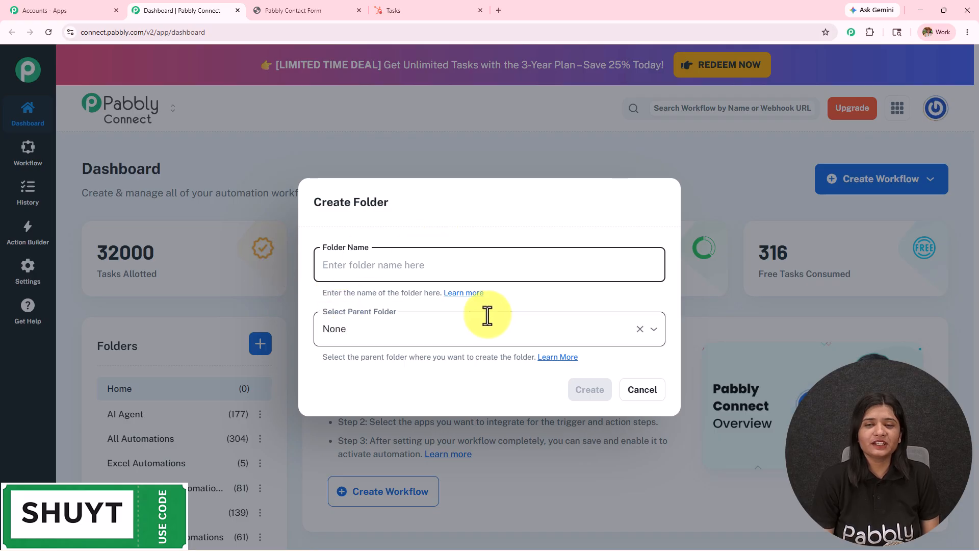
pyautogui.click(642, 391)
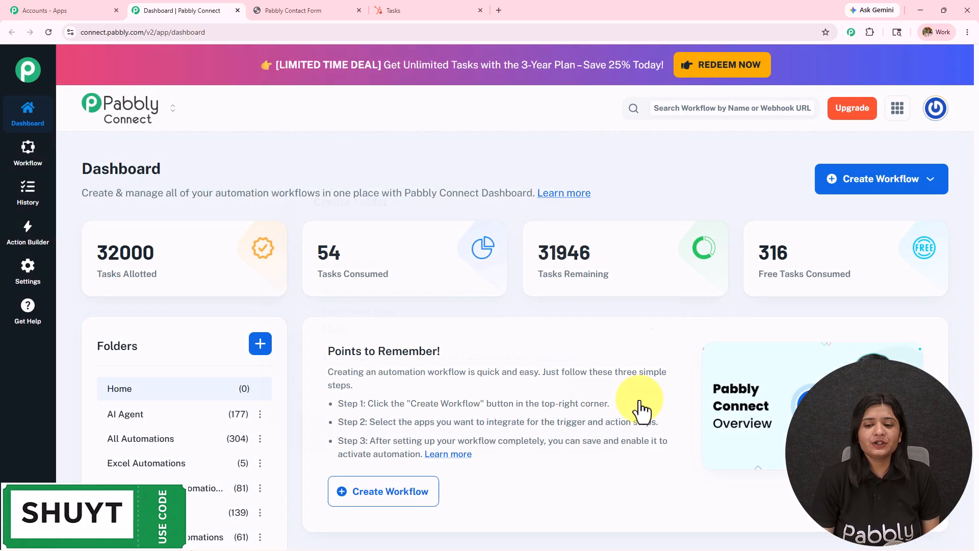
# Start a workflow from scratch named 'Instantly Send Website Leads to HubSpot CRM Without Manual Entry'
pyautogui.click(928, 189)
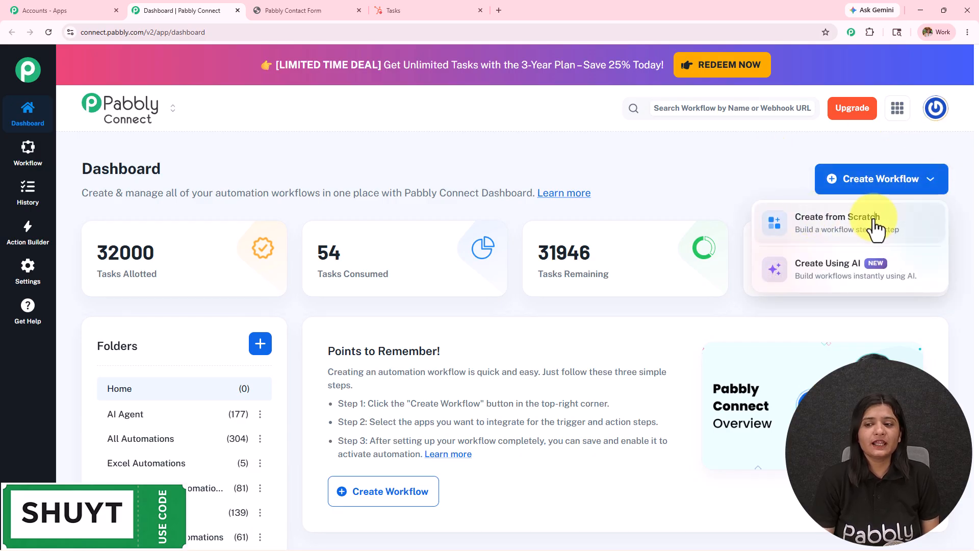
pyautogui.click(876, 229)
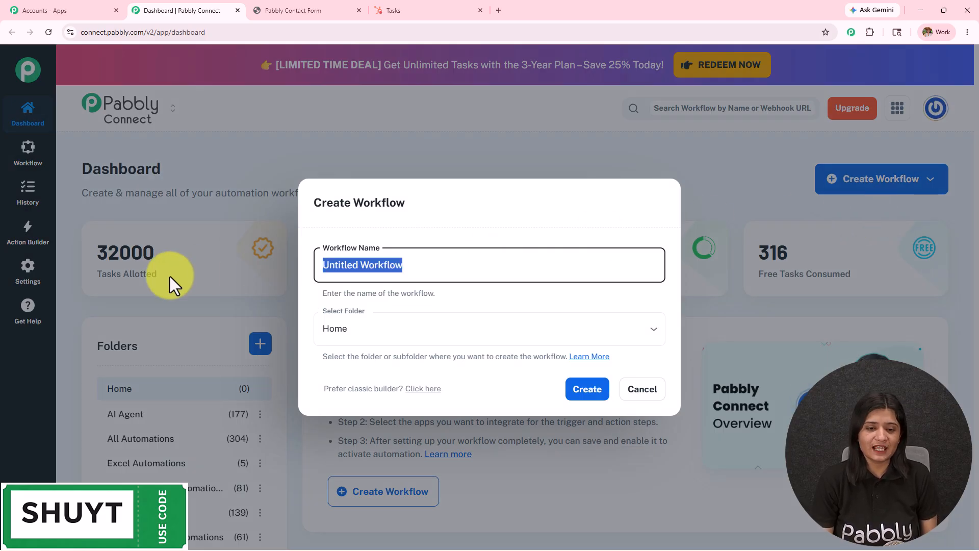
pyautogui.write('Instantly Send Website Leads to HubSpot CRM Without Manual Entry')
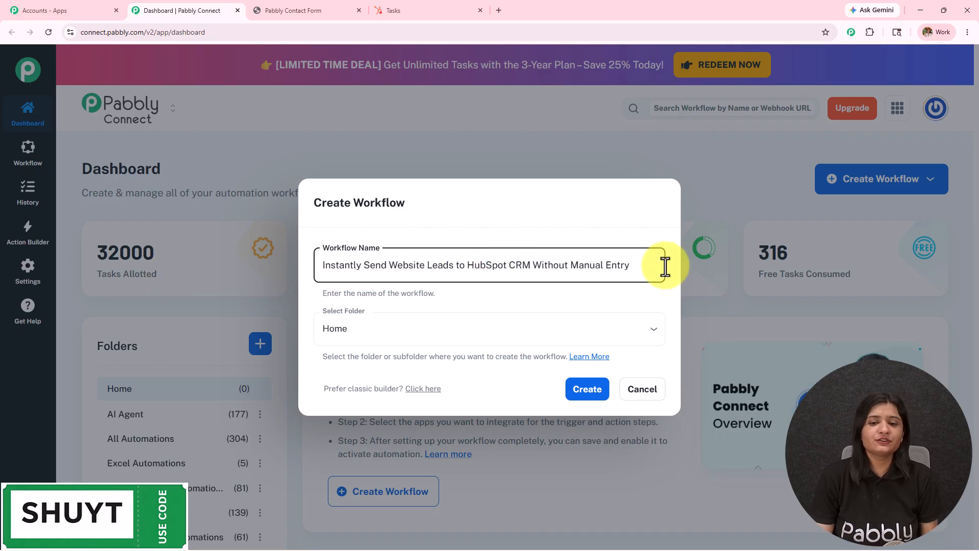
pyautogui.moveTo(663, 265); pyautogui.dragTo(236, 283)
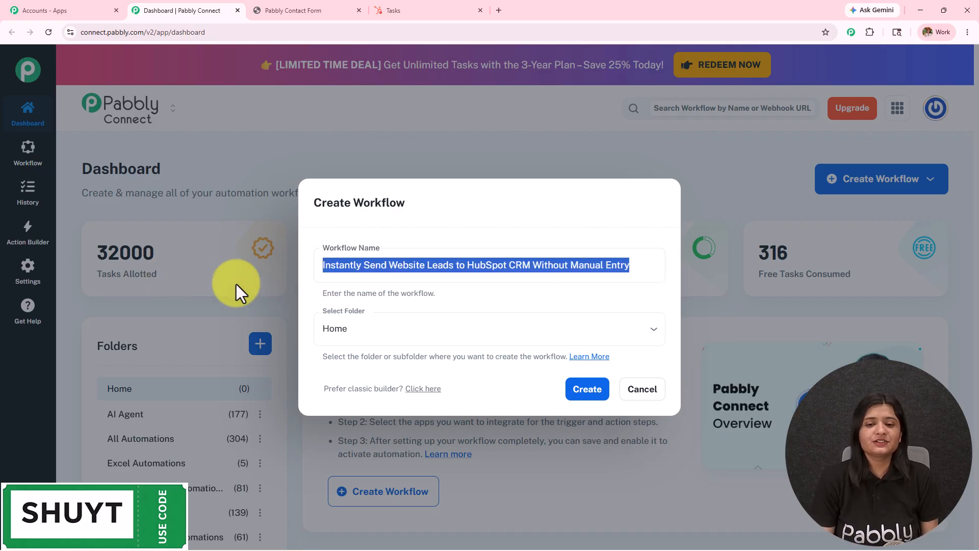
# Place the workflow in the Forms Automation folder and create it
pyautogui.click(428, 333)
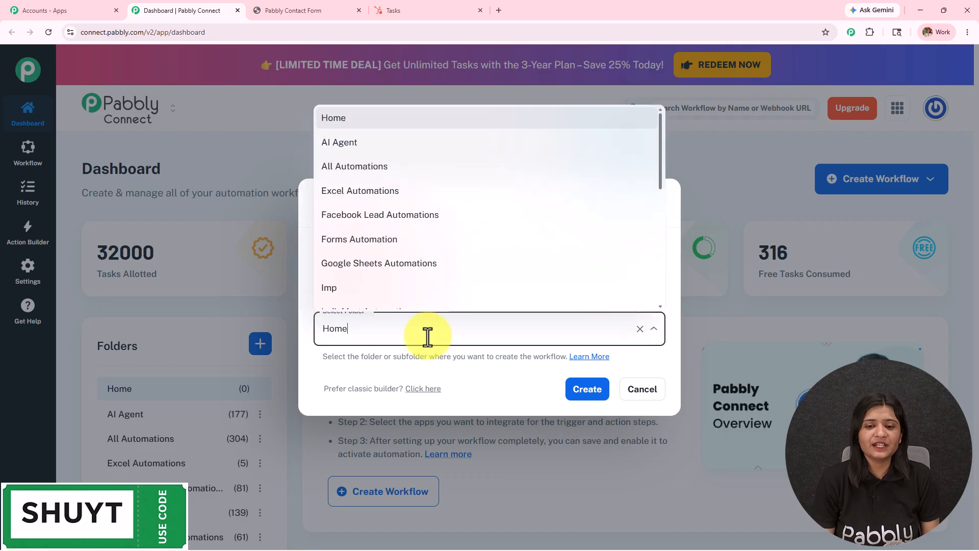
pyautogui.scroll(-10, 424, 255)
pyautogui.scroll(10, 423, 258)
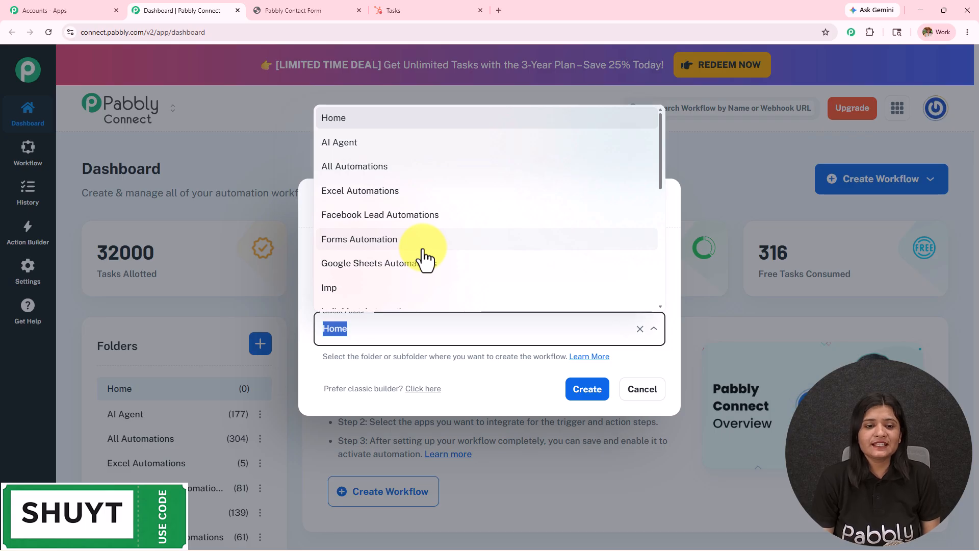
pyautogui.scroll(-2, 425, 260)
pyautogui.scroll(-2, 423, 257)
pyautogui.press('Return')
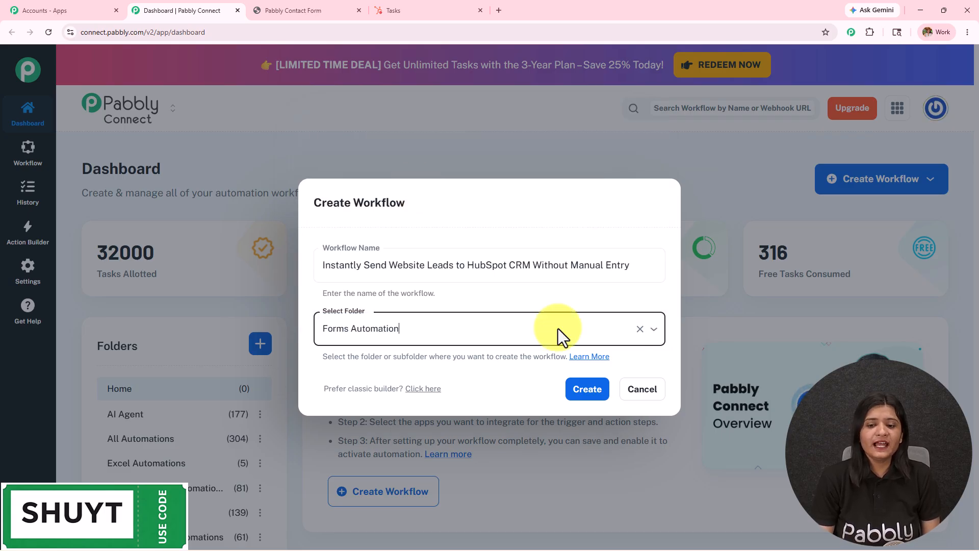
pyautogui.click(595, 393)
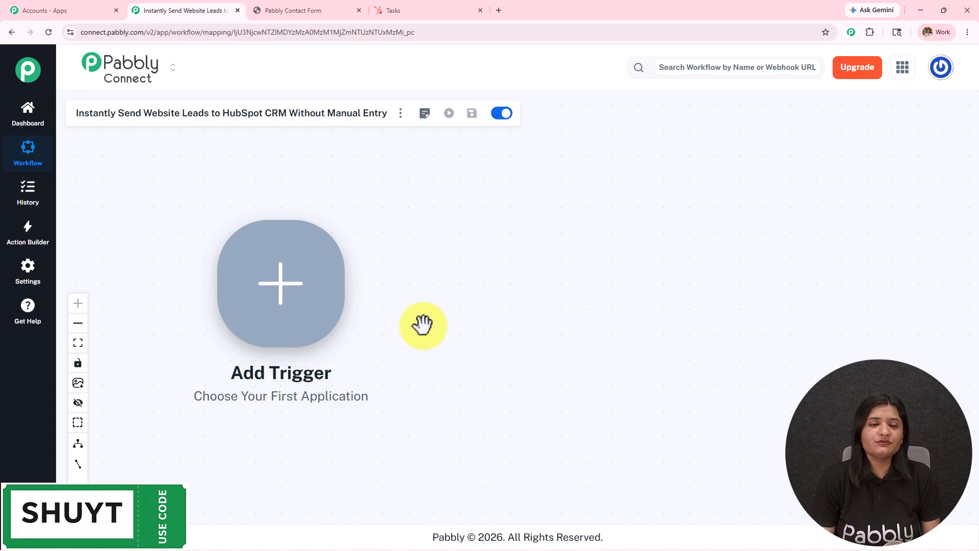
# Check the lead form and HubSpot Tasks tabs, then come back to the empty workflow canvas
pyautogui.click(317, 10)
pyautogui.click(428, 9)
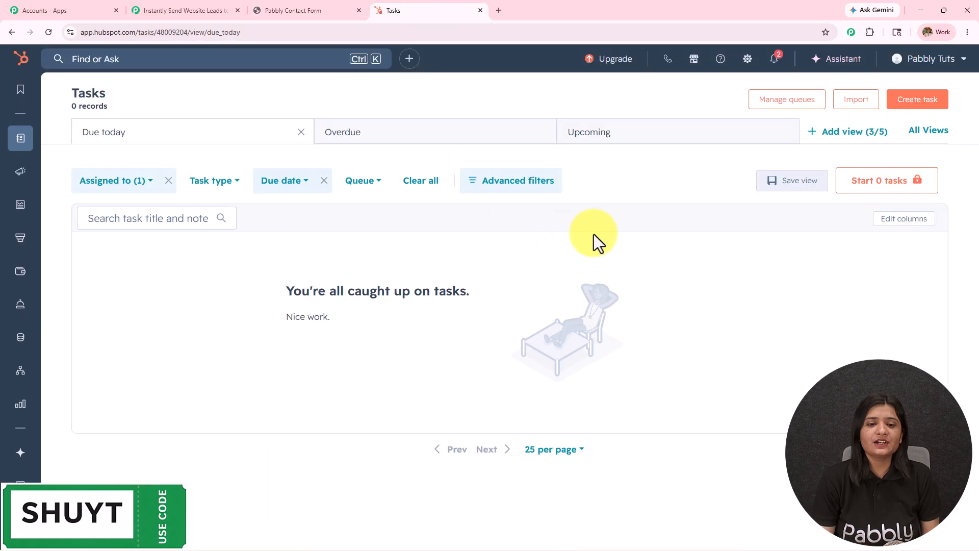
pyautogui.click(320, 12)
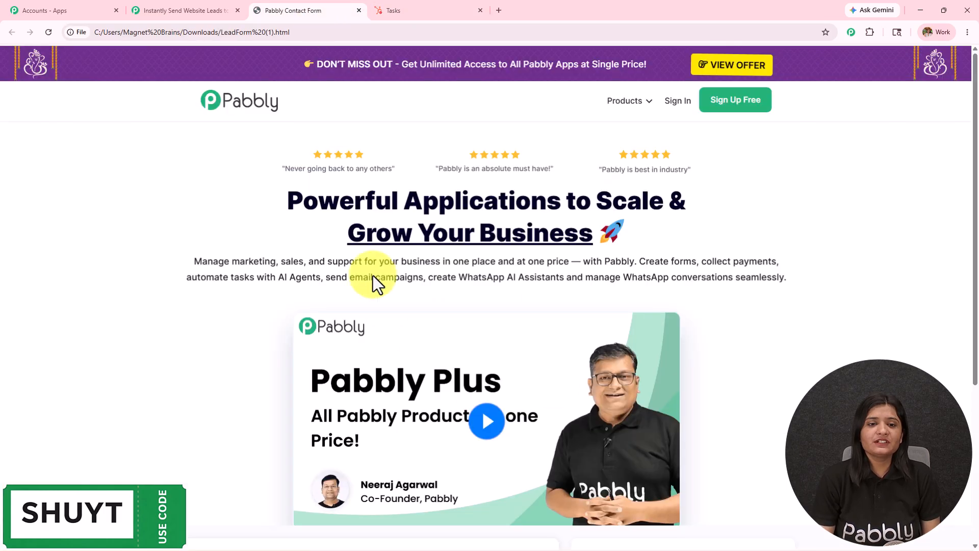
pyautogui.scroll(-4, 388, 306)
pyautogui.click(169, 9)
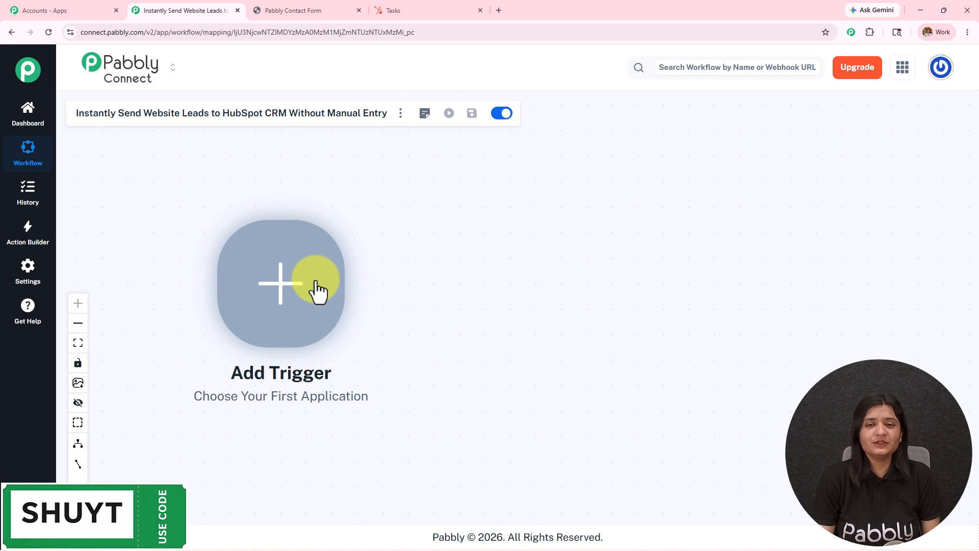
pyautogui.click(295, 10)
pyautogui.click(175, 9)
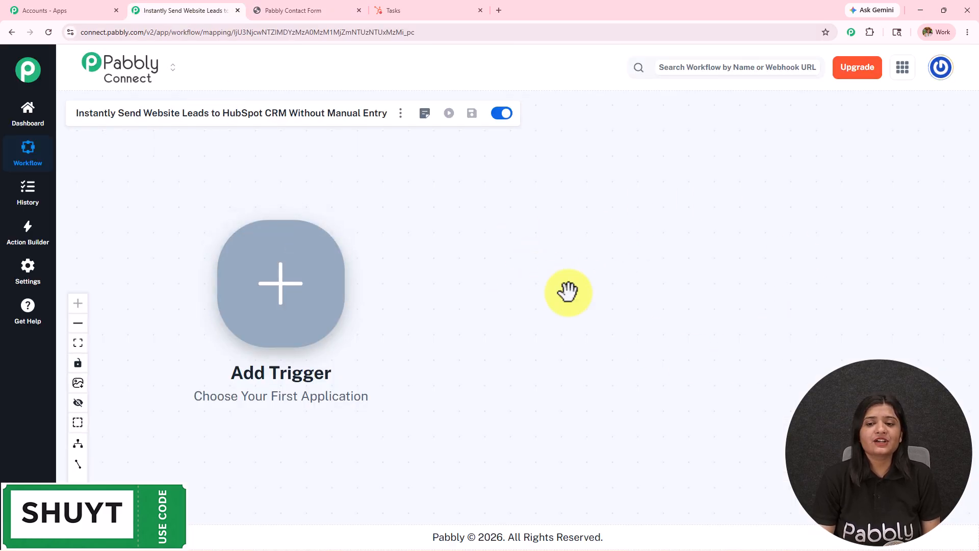
# Set the trigger to Webhook by Pabbly with the Catch Webhook (Preferred) event
pyautogui.click(284, 321)
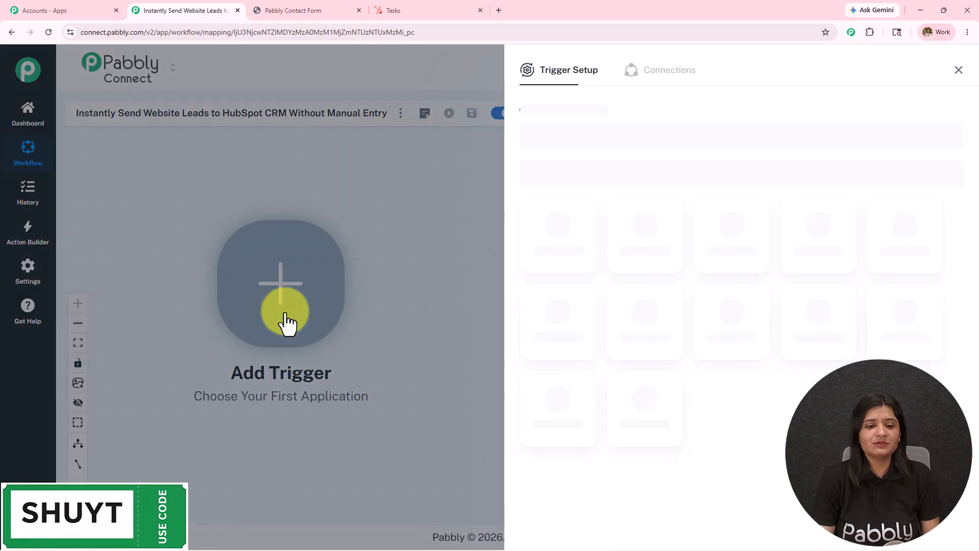
pyautogui.click(593, 135)
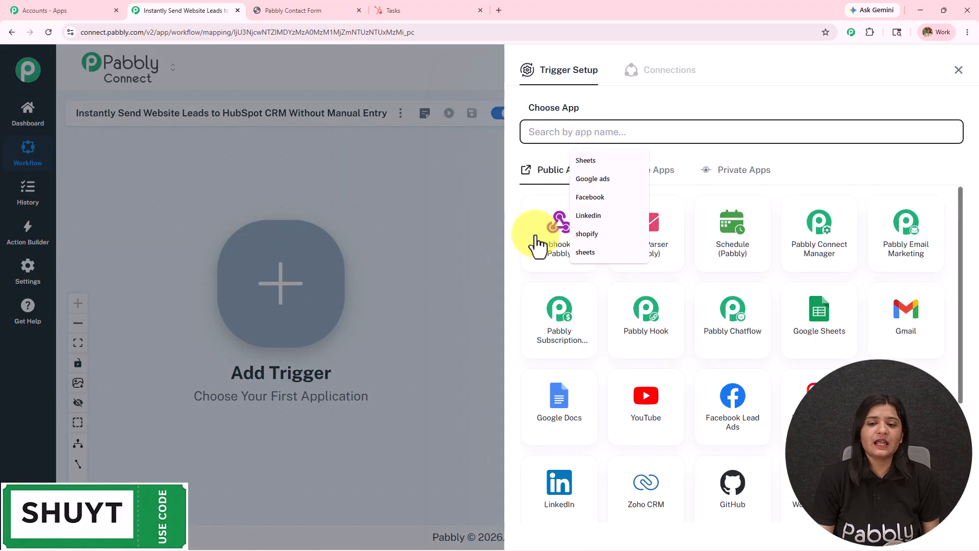
pyautogui.click(535, 237)
pyautogui.click(546, 185)
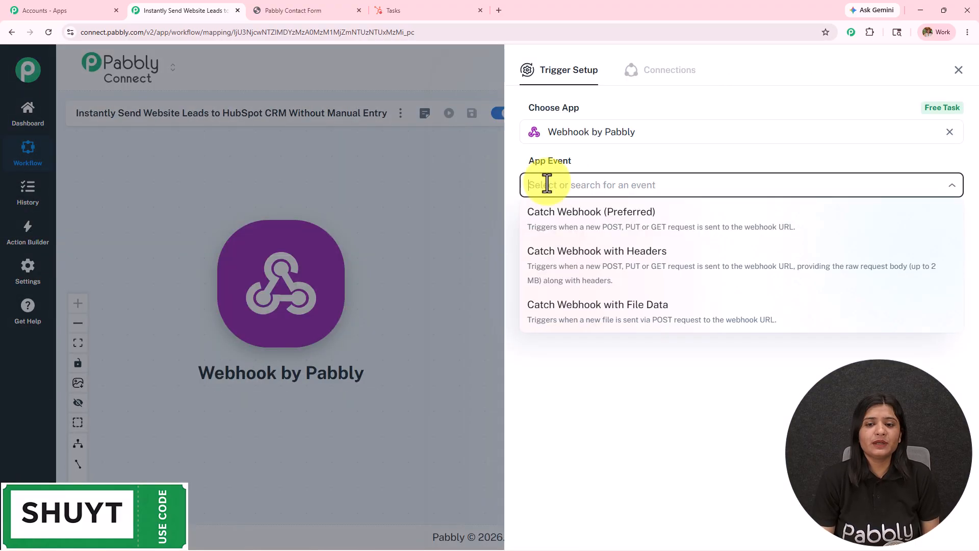
pyautogui.click(673, 228)
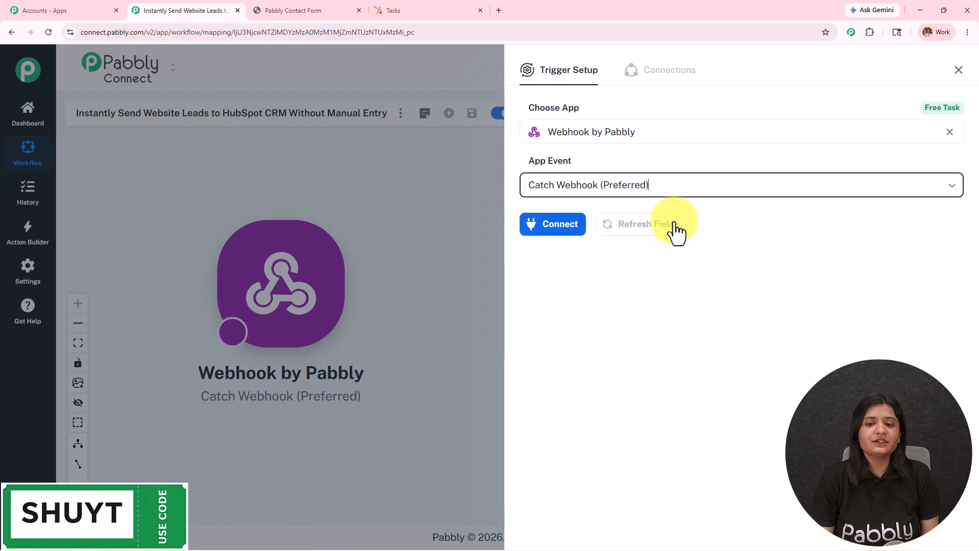
pyautogui.click(564, 231)
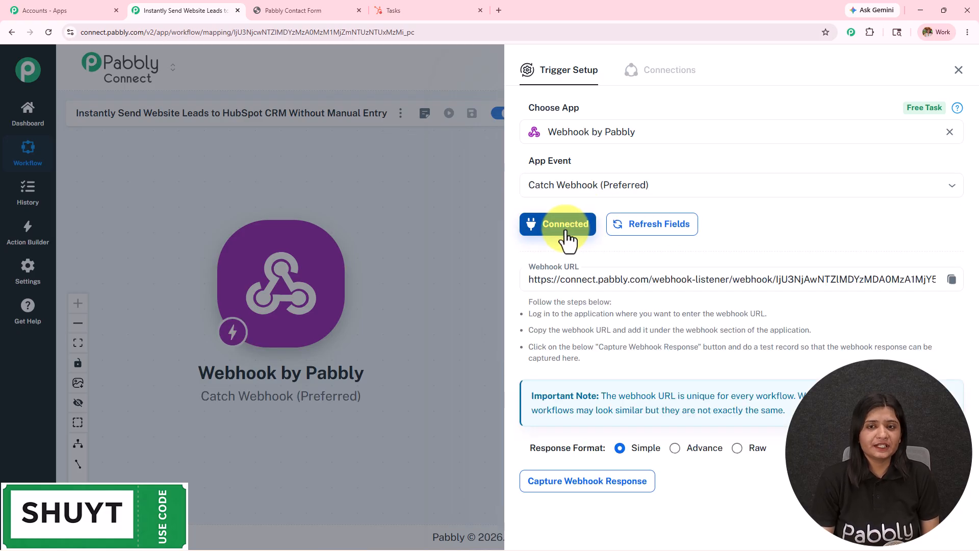
# Copy the generated webhook URL and start capturing a webhook response
pyautogui.scroll(-1, 565, 261)
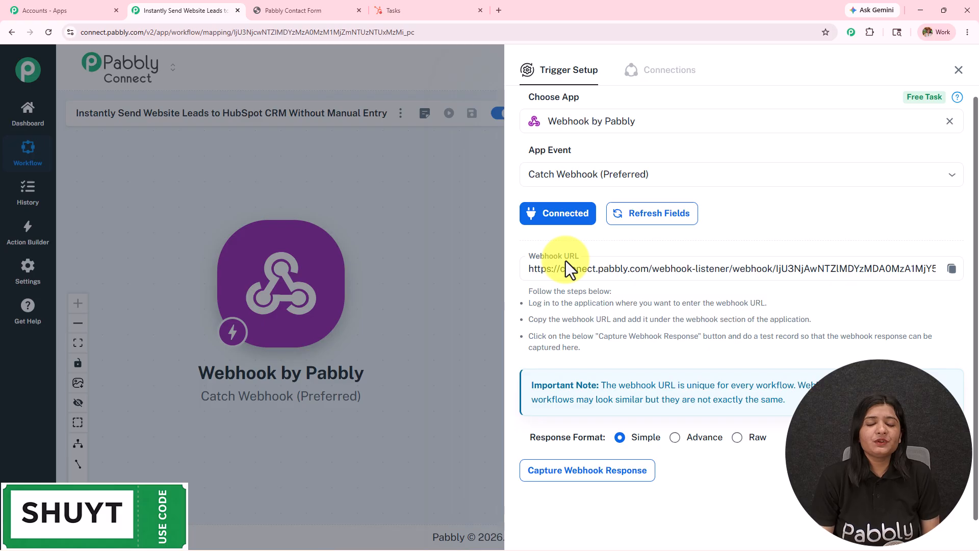
pyautogui.click(332, 10)
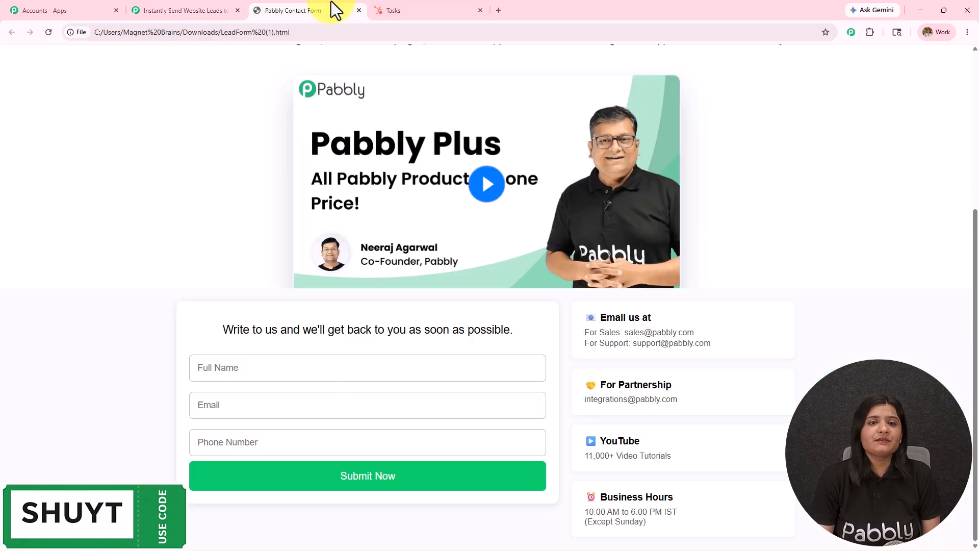
pyautogui.click(158, 12)
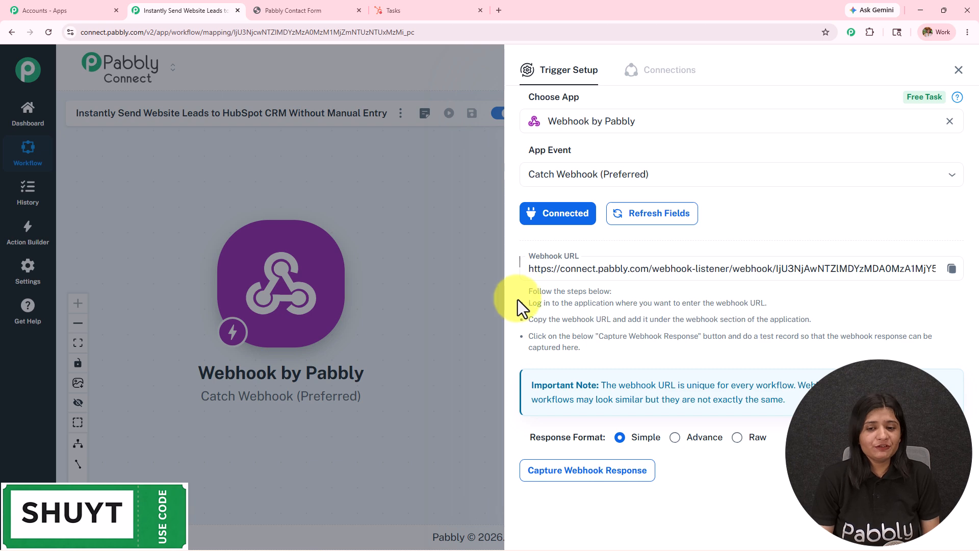
pyautogui.moveTo(516, 299); pyautogui.dragTo(828, 397)
pyautogui.click(864, 341)
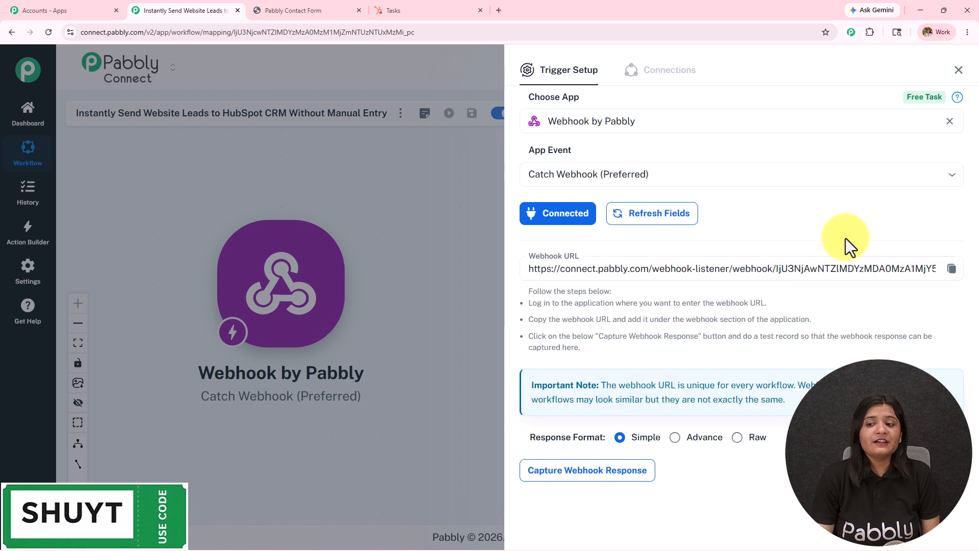
pyautogui.click(952, 268)
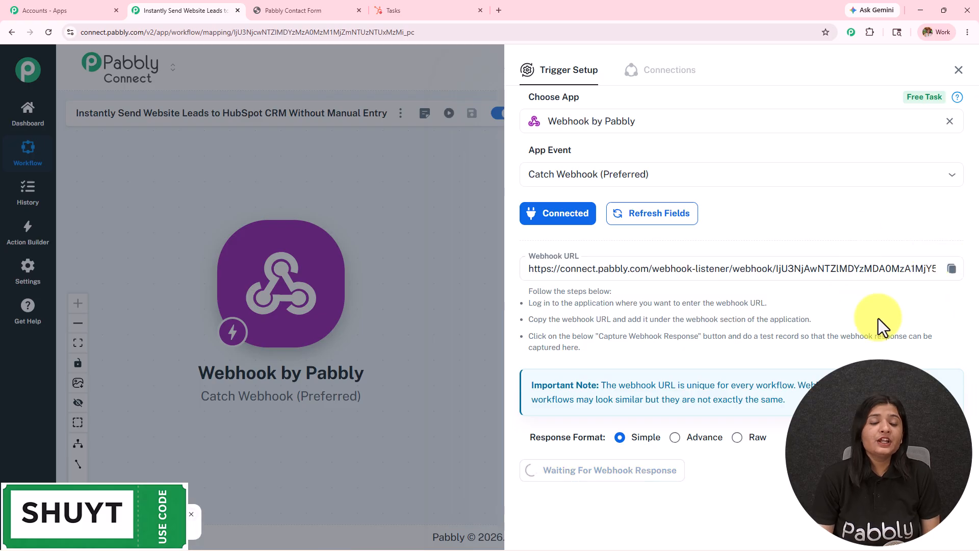
# Bring up the contact form page and scroll through it
pyautogui.click(301, 10)
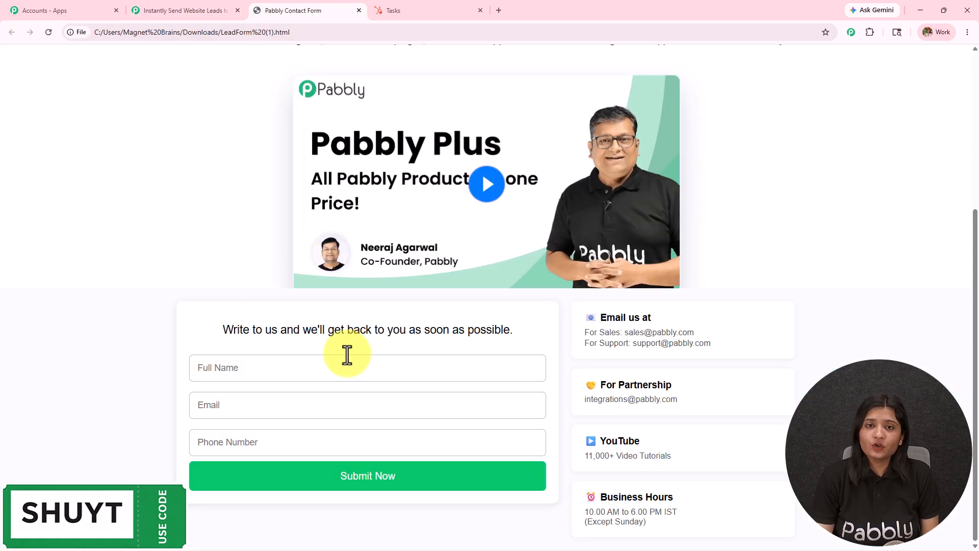
pyautogui.scroll(2, 346, 354)
pyautogui.scroll(-3, 348, 354)
pyautogui.scroll(5, 365, 371)
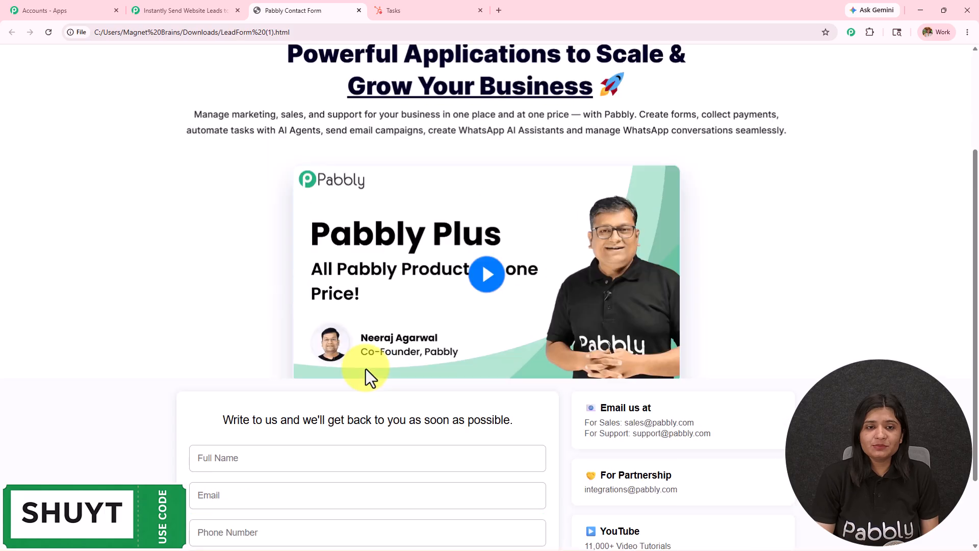
pyautogui.scroll(-5, 405, 219)
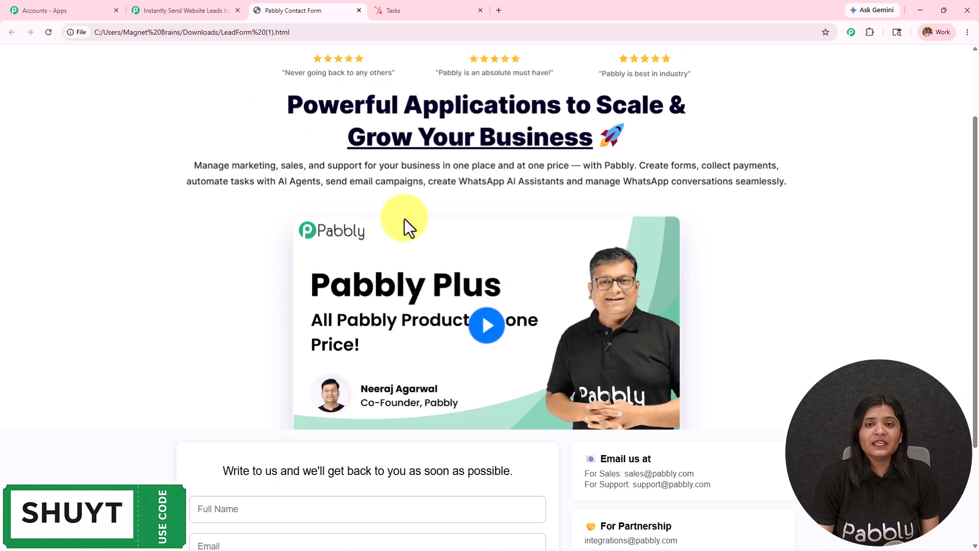
# Swap the fetch URL in LeadForm (1).html for the new webhook URL, save, and minimize Notepad
pyautogui.click(153, 10)
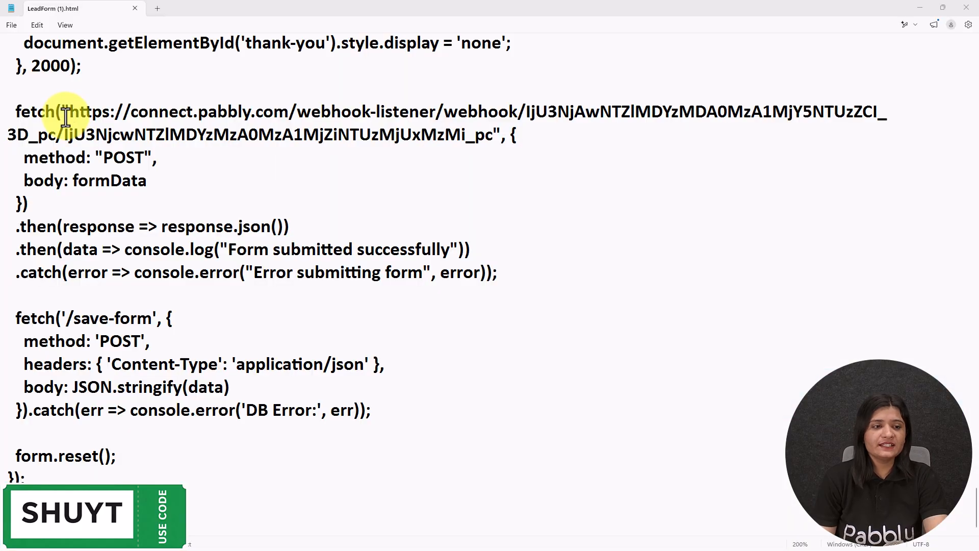
pyautogui.moveTo(69, 113); pyautogui.dragTo(464, 151)
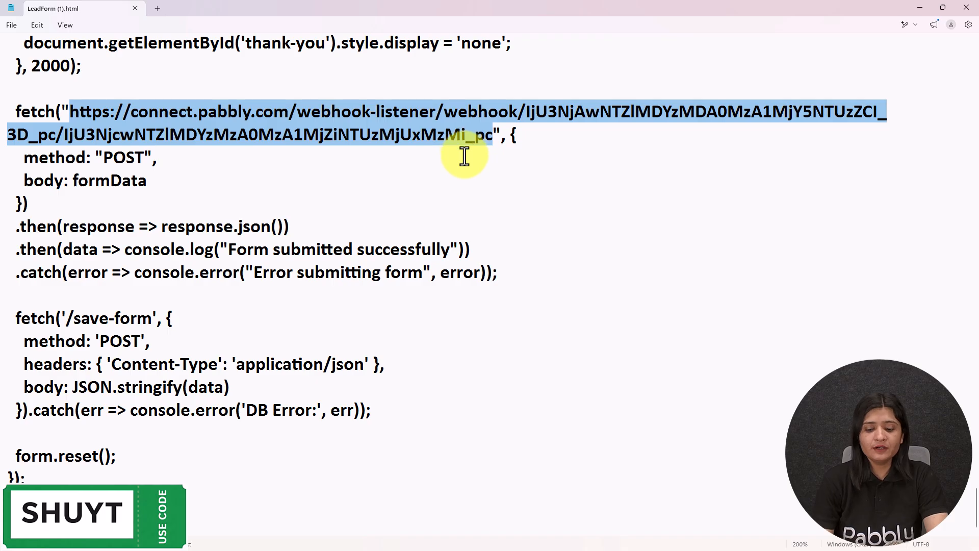
pyautogui.press('Delete')
pyautogui.hotkey('ctrl', 'v')
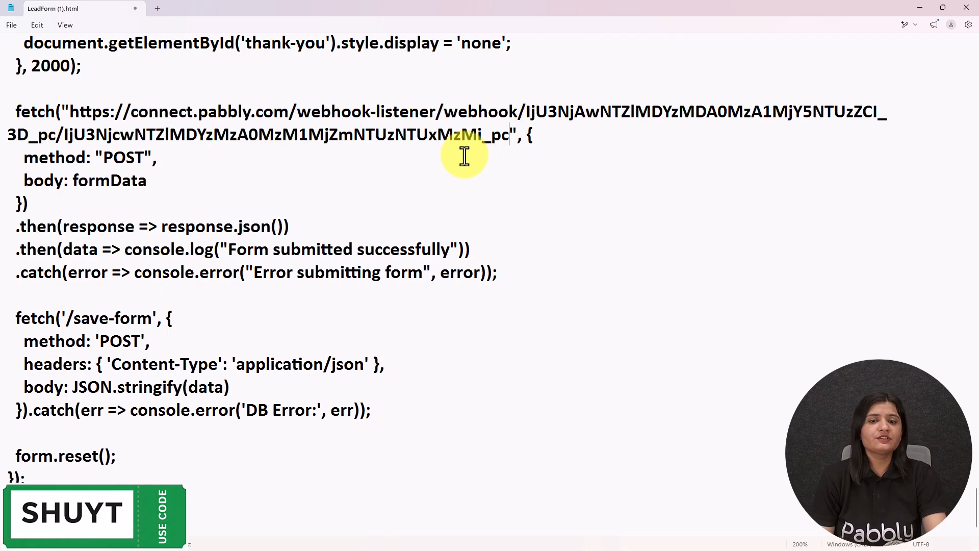
pyautogui.click(10, 27)
pyautogui.click(34, 127)
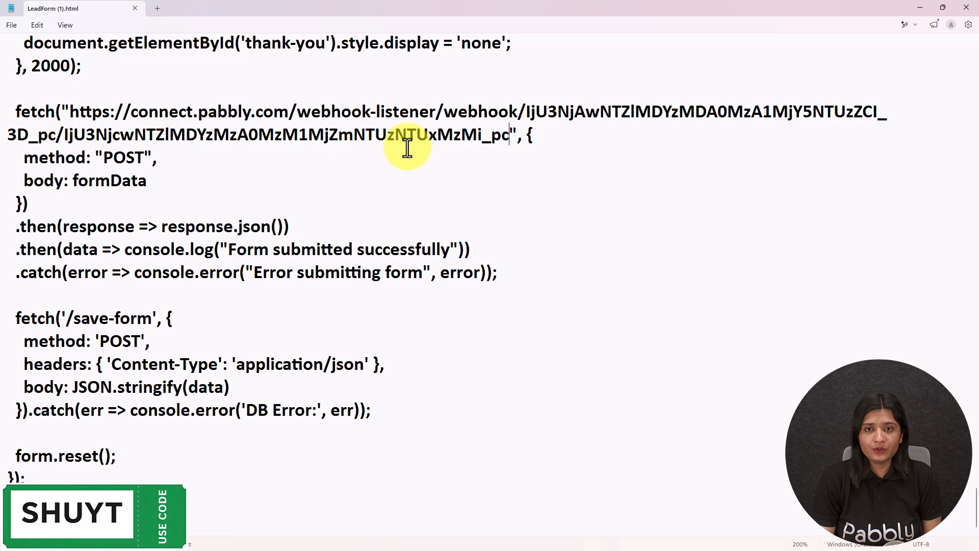
pyautogui.click(919, 9)
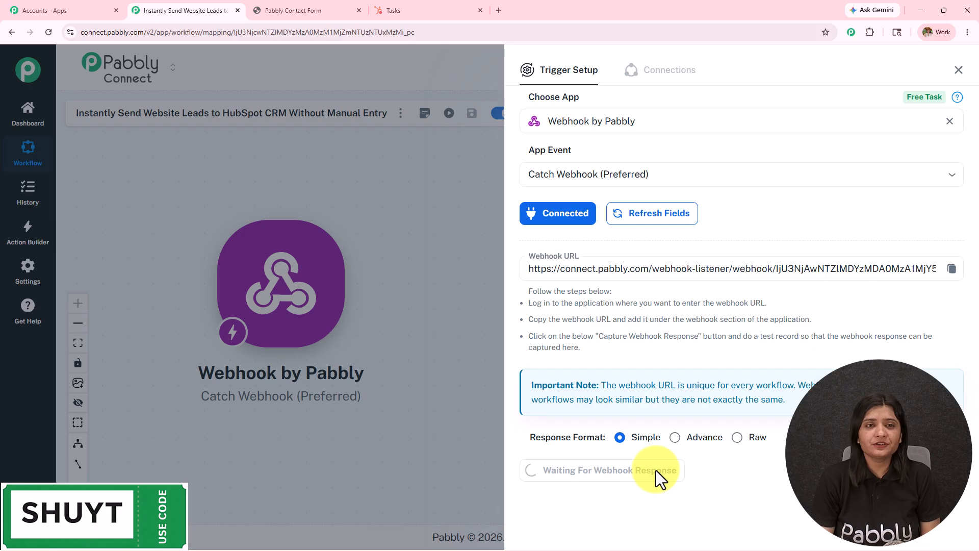
# Reload the lead form so it posts to the new webhook URL
pyautogui.click(266, 5)
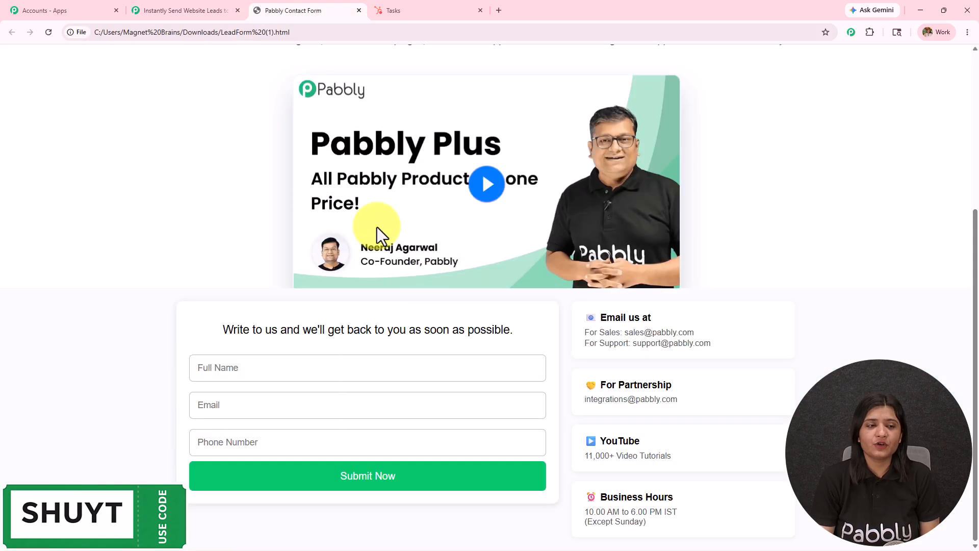
pyautogui.click(48, 32)
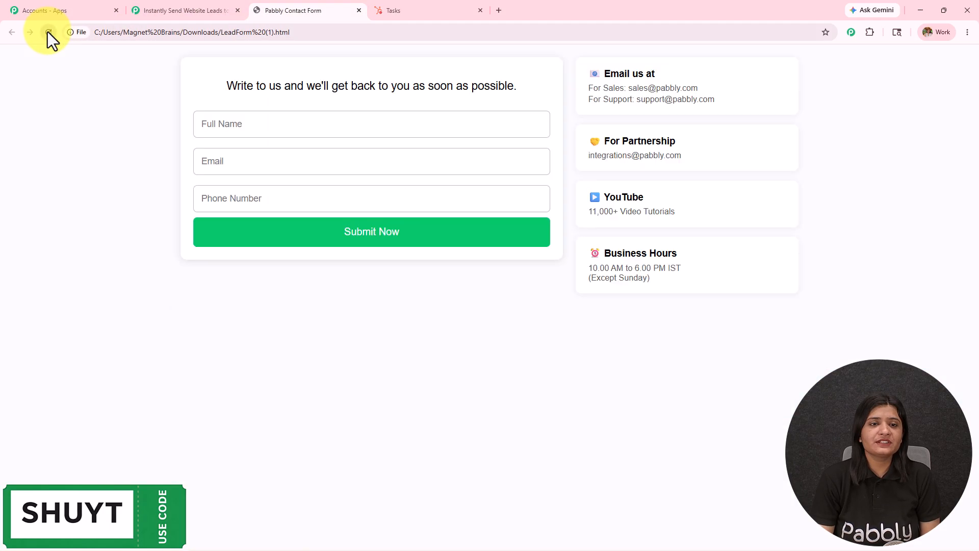
pyautogui.click(184, 8)
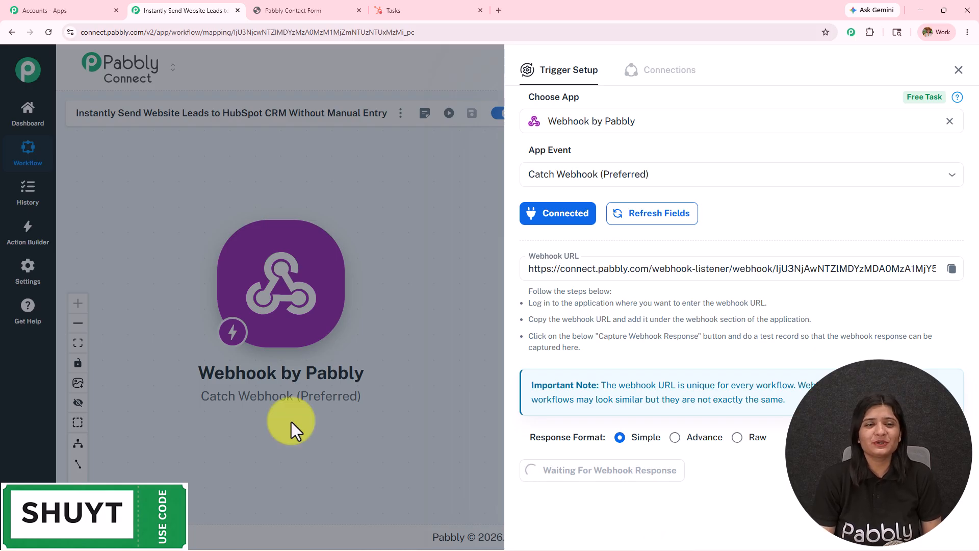
pyautogui.click(332, 7)
# Submit a test lead with a full name, email and phone number, then return to the workflow
pyautogui.click(250, 372)
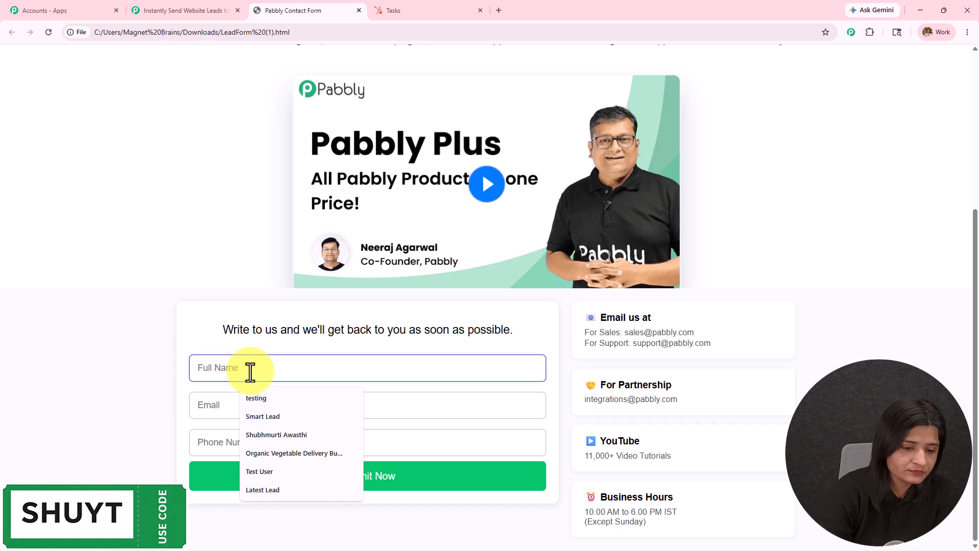
pyautogui.write('Good Us')
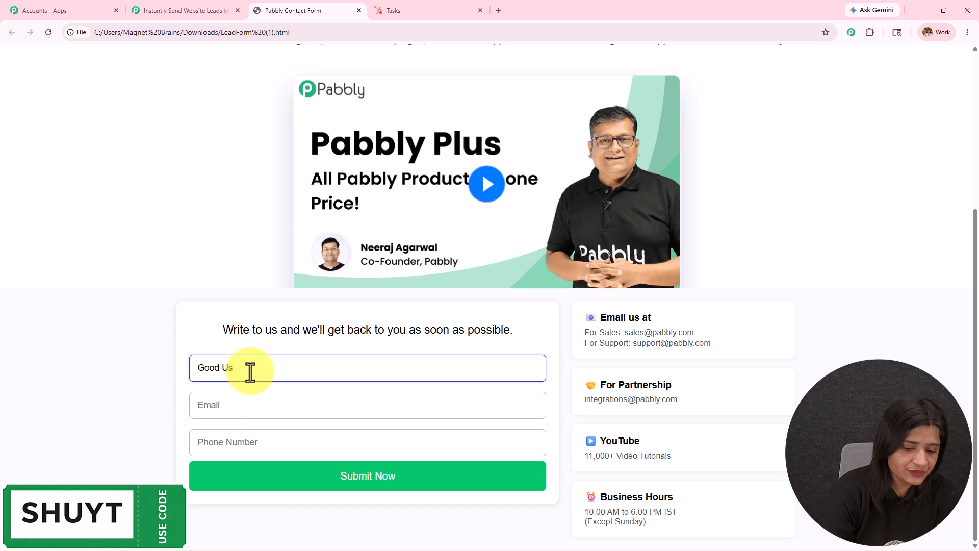
pyautogui.write('er')
pyautogui.click(257, 415)
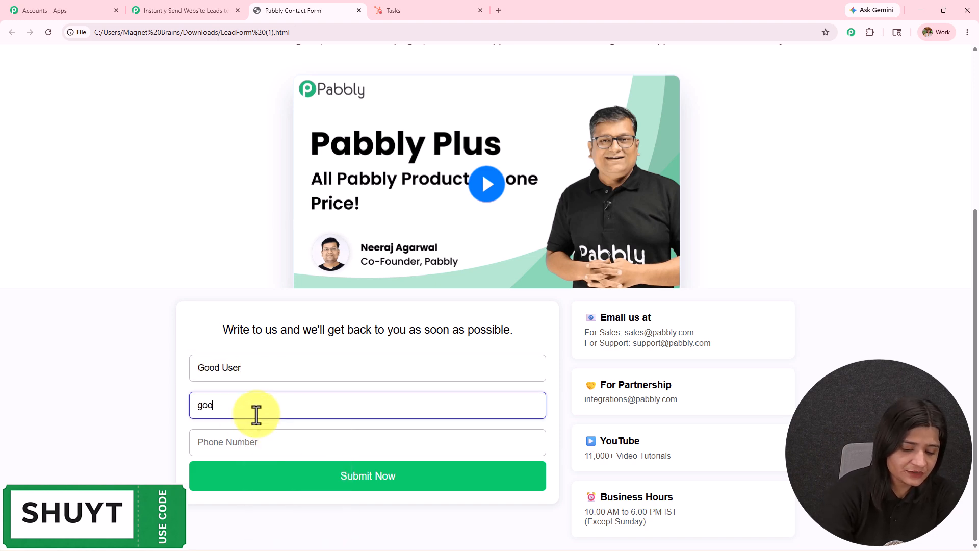
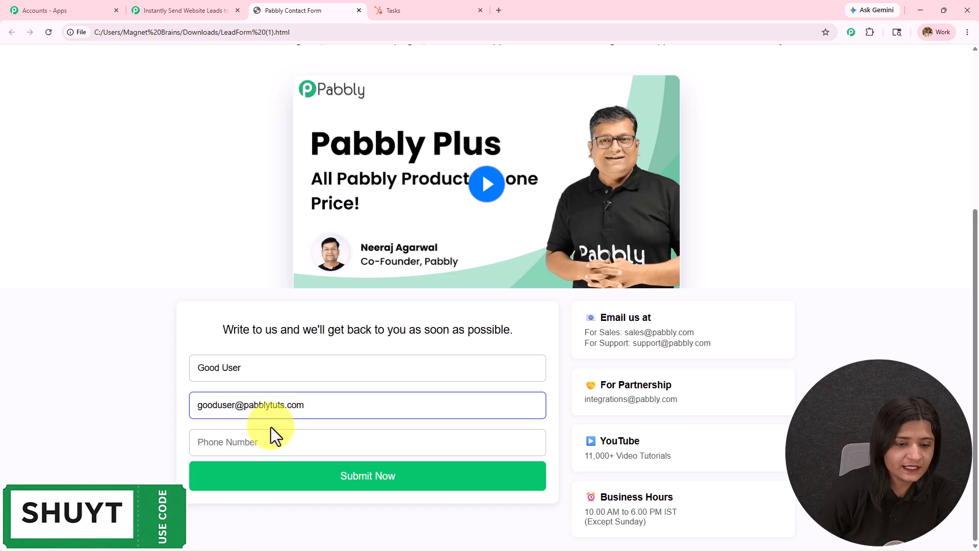
pyautogui.click(270, 439)
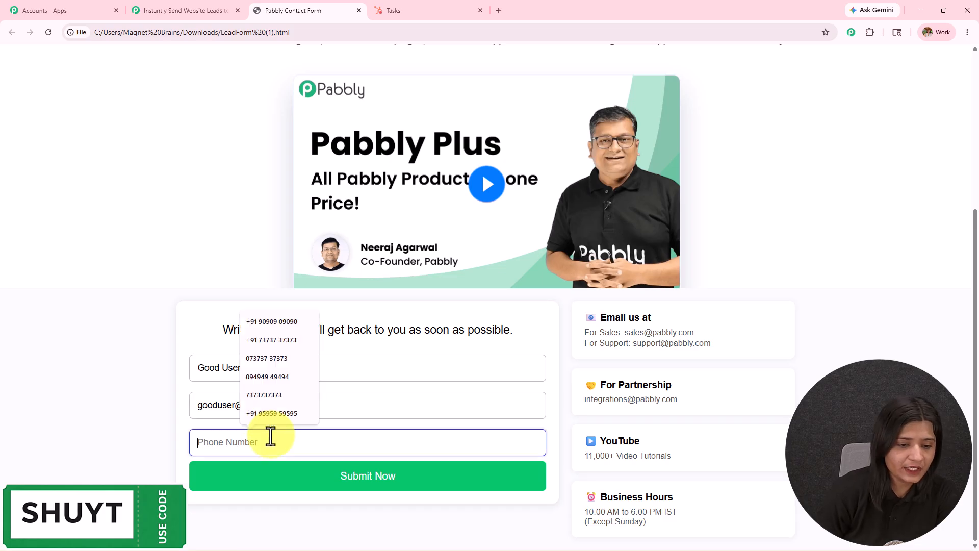
pyautogui.write('+91')
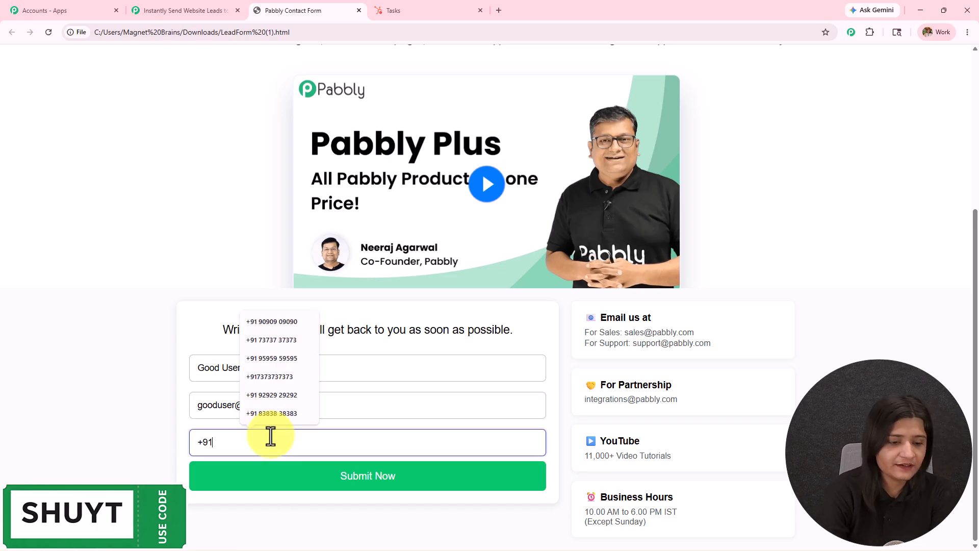
pyautogui.write('8888888888')
pyautogui.click(322, 492)
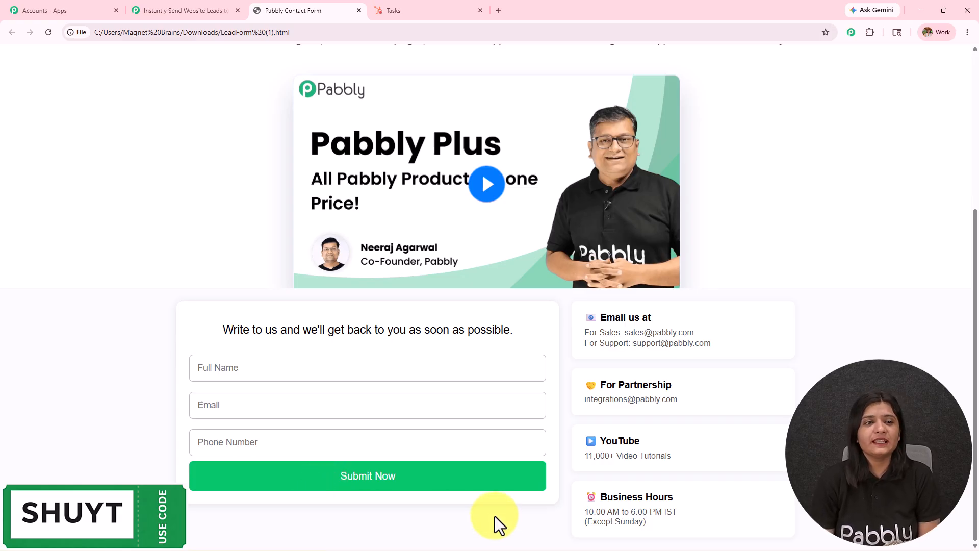
pyautogui.click(182, 10)
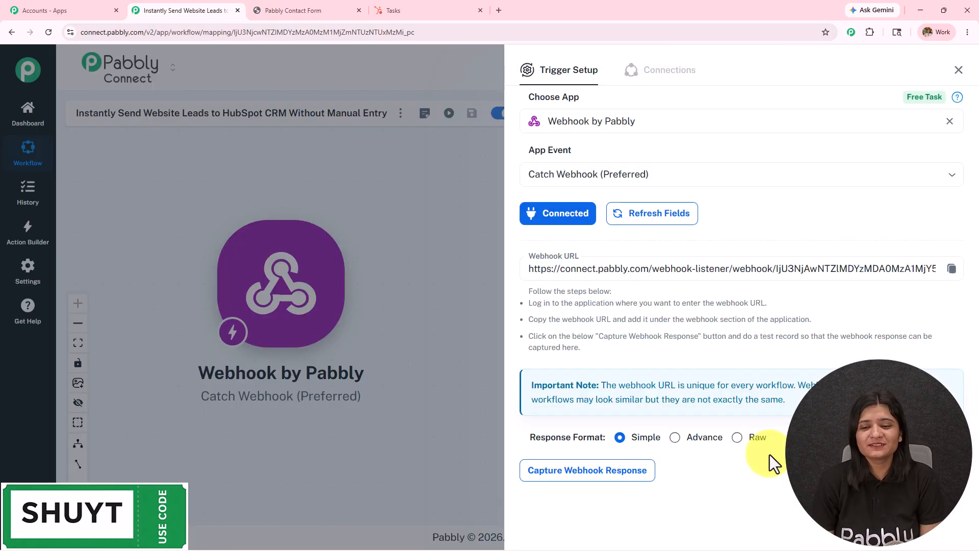
# Review the captured webhook response's phone, name and email values
pyautogui.click(663, 453)
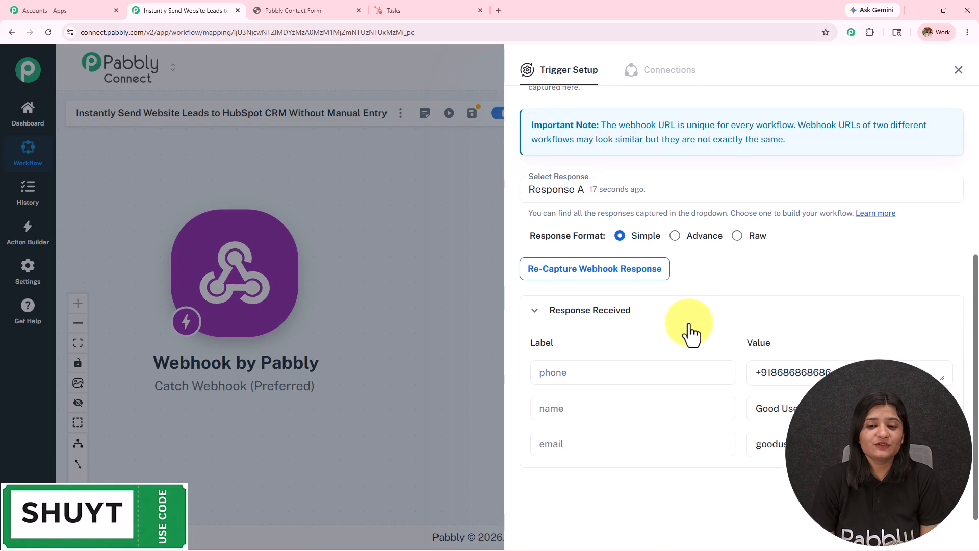
pyautogui.click(284, 10)
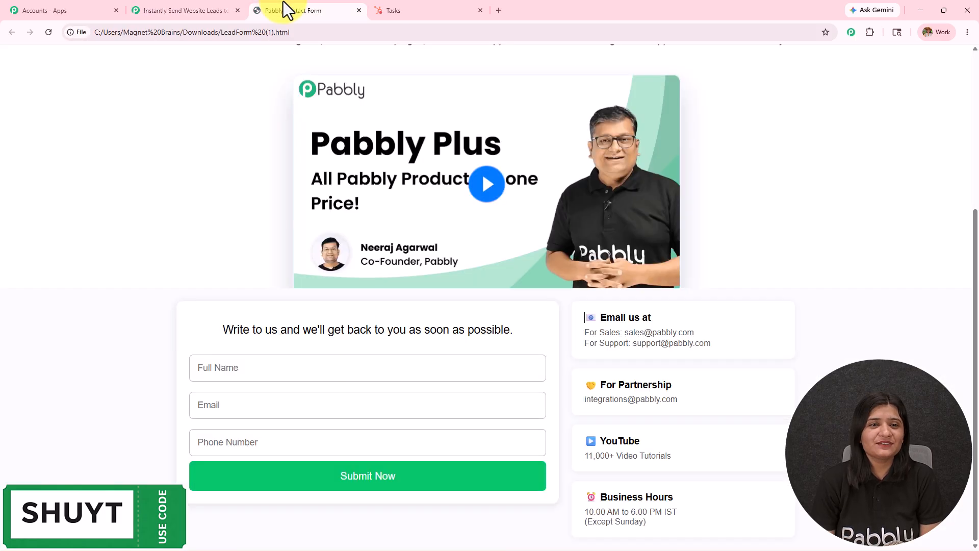
pyautogui.click(166, 12)
pyautogui.tripleClick(824, 375)
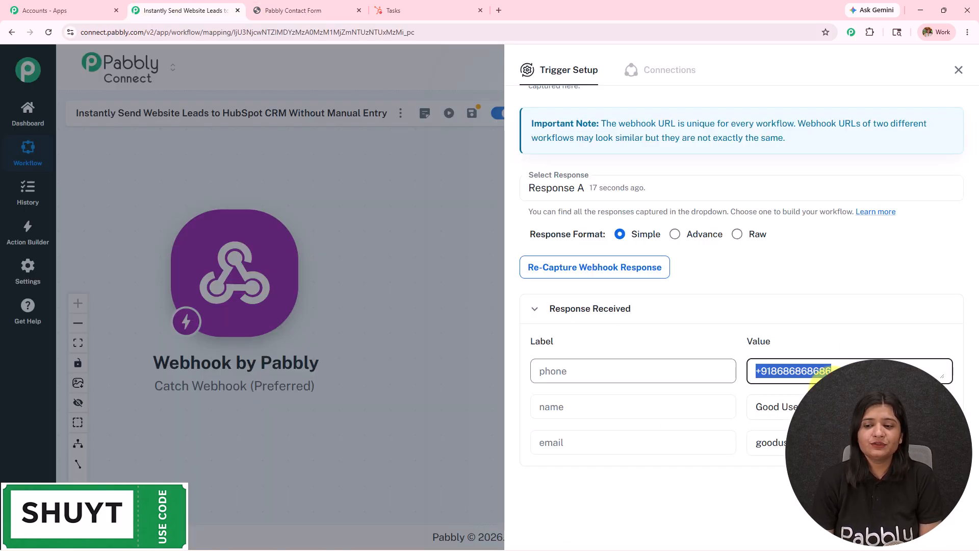
pyautogui.moveTo(816, 409); pyautogui.dragTo(641, 411)
pyautogui.moveTo(816, 444); pyautogui.dragTo(647, 447)
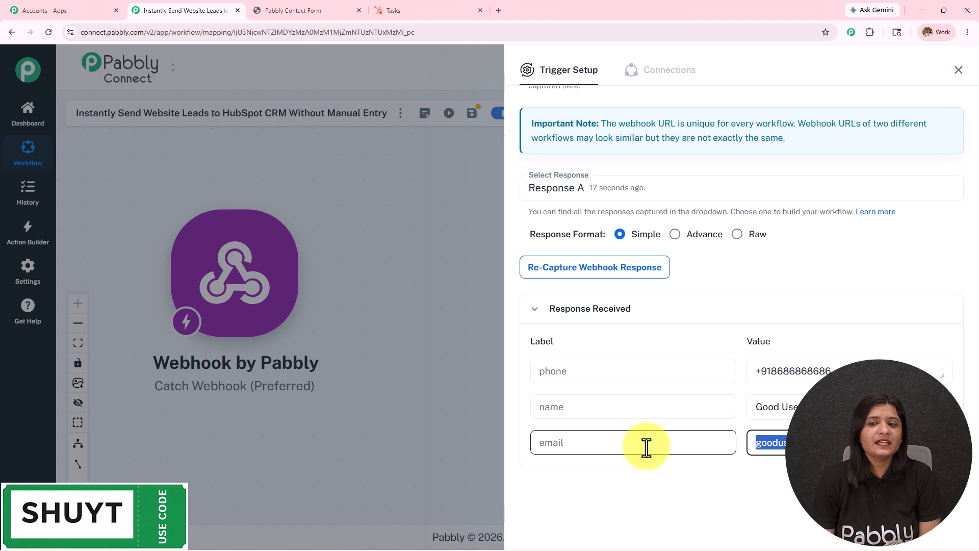
# Close the trigger setup after rechecking the lead form and HubSpot Tasks tabs
pyautogui.click(312, 9)
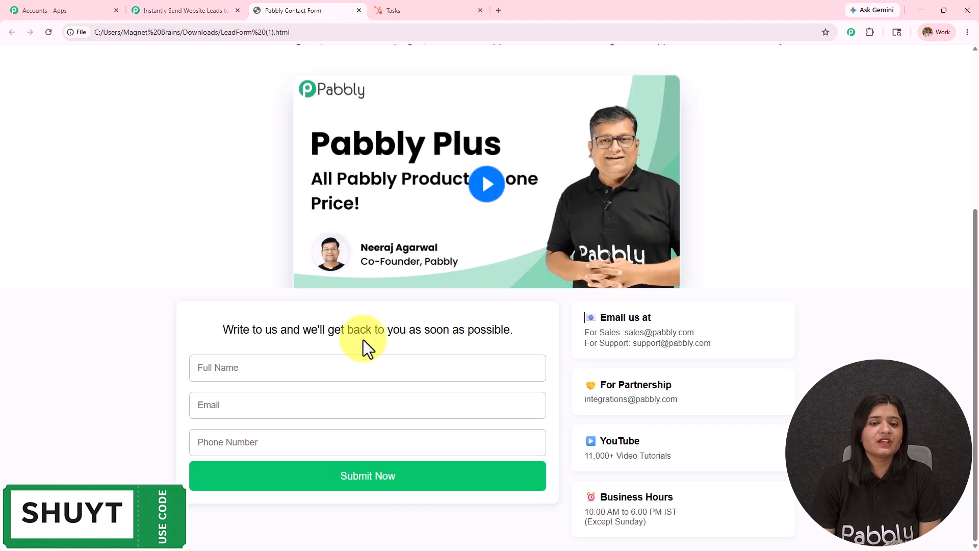
pyautogui.click(213, 5)
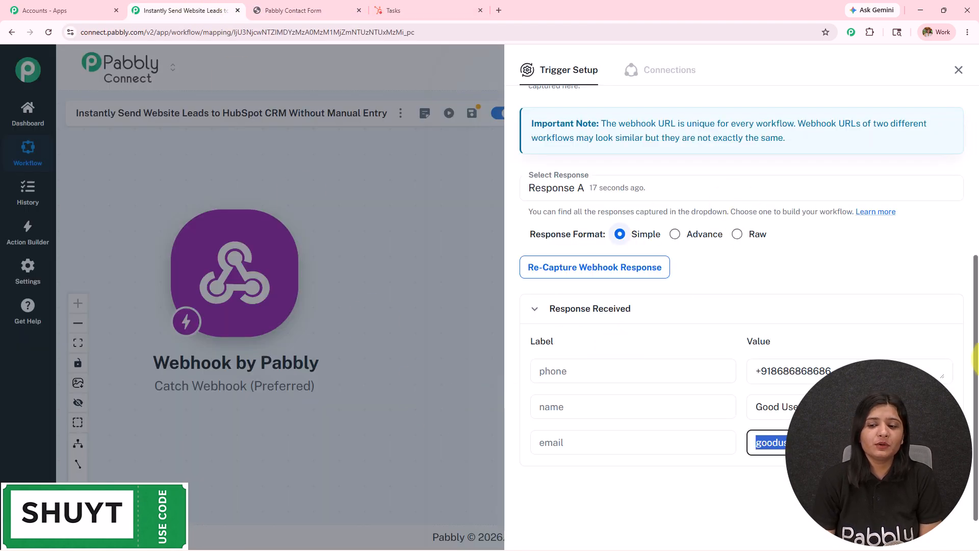
pyautogui.click(959, 69)
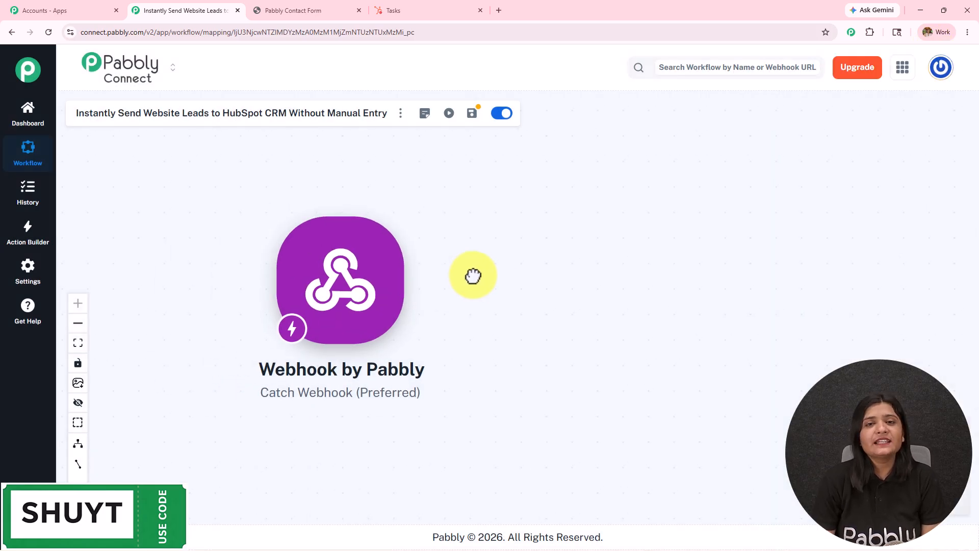
pyautogui.click(295, 10)
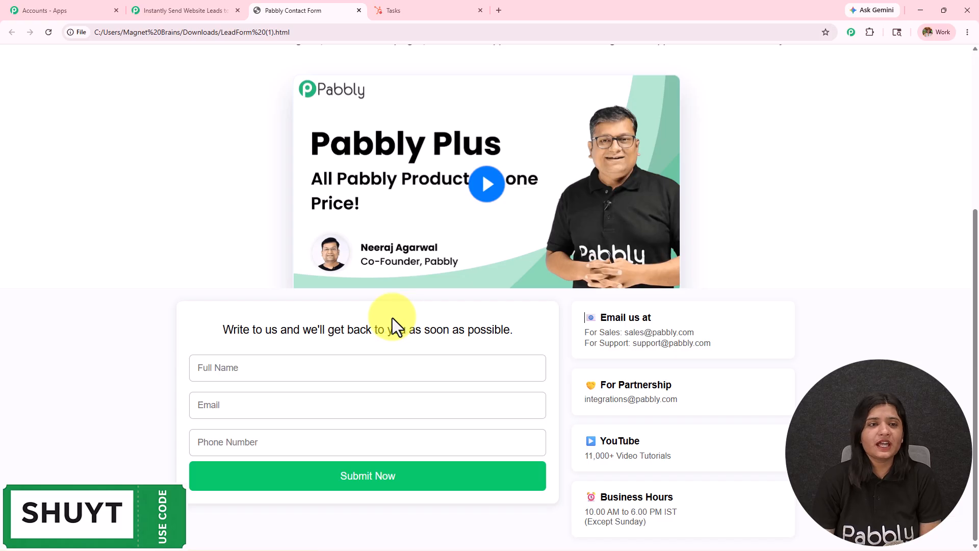
pyautogui.click(190, 11)
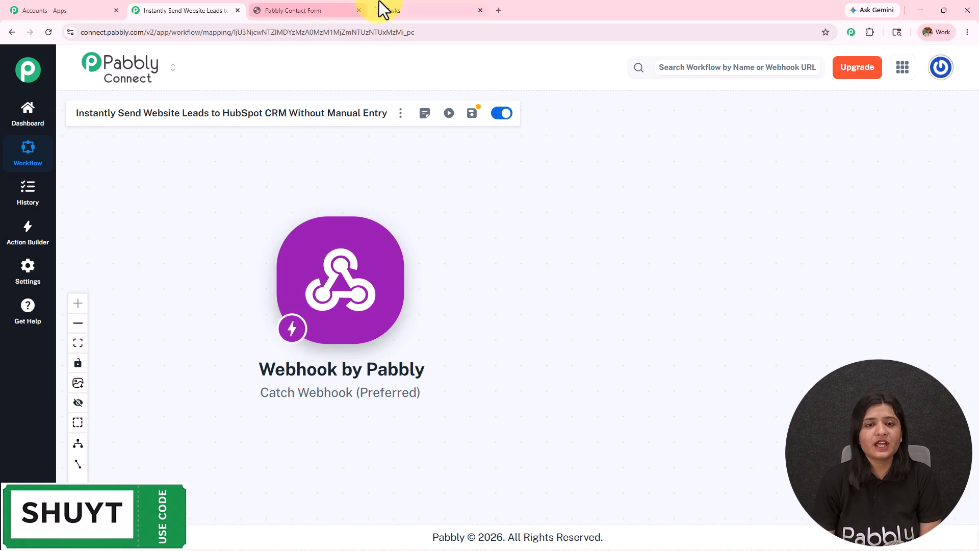
pyautogui.click(399, 10)
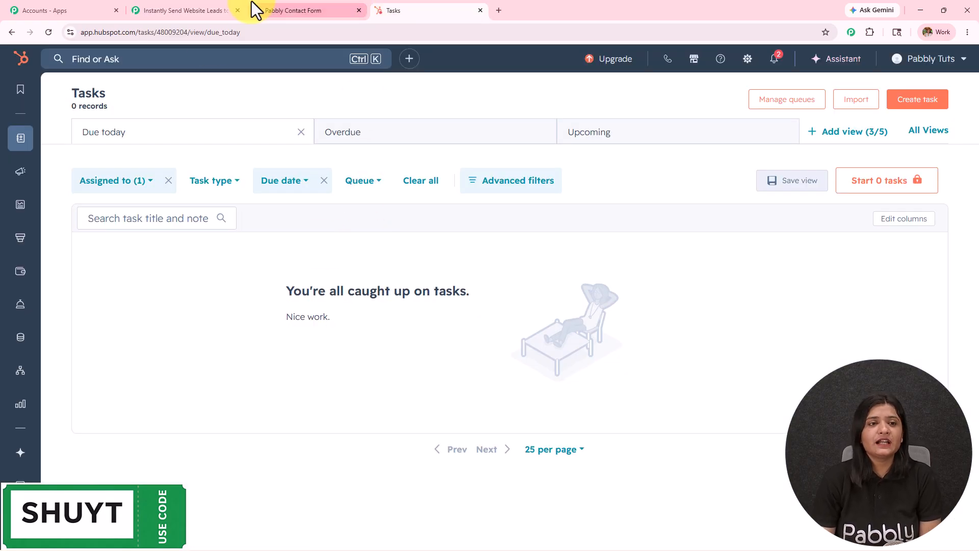
pyautogui.click(191, 9)
# Add an action after the webhook using HubSpot CRM's Create a Contact event
pyautogui.moveTo(372, 393)
pyautogui.click(410, 292)
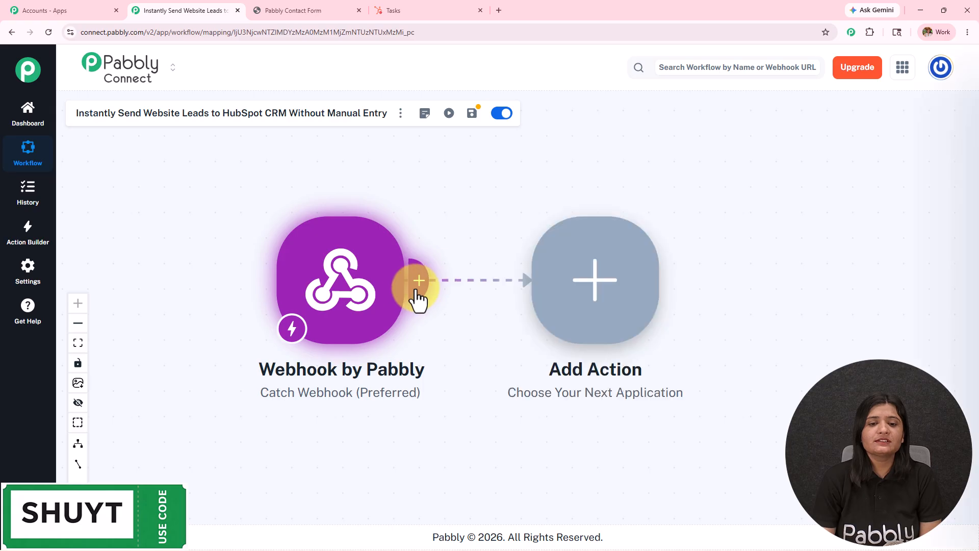
pyautogui.click(586, 131)
pyautogui.write('Hubspot')
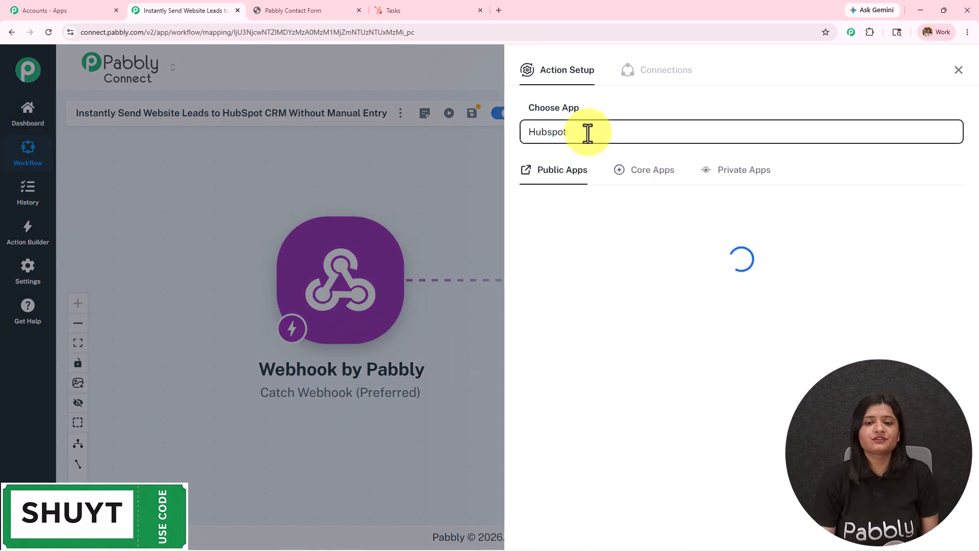
pyautogui.click(561, 239)
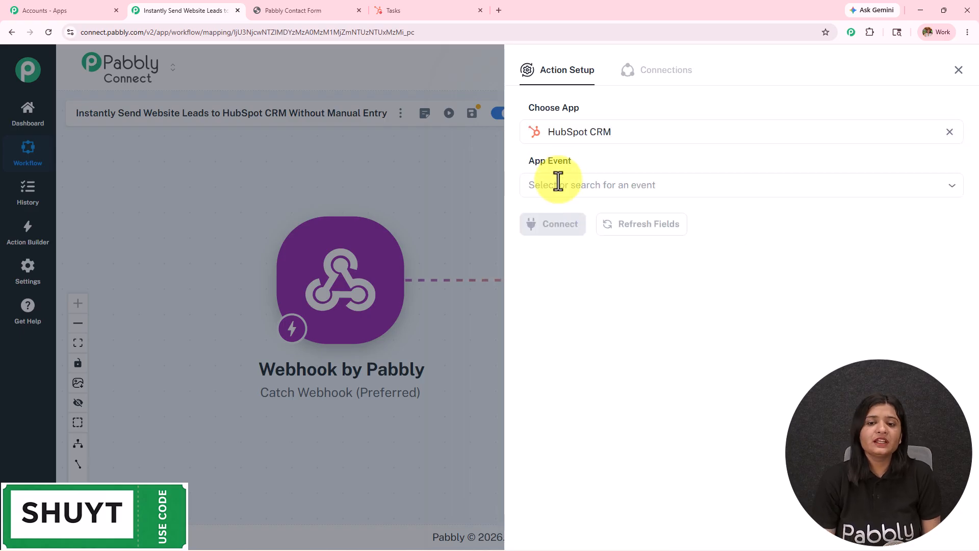
pyautogui.click(562, 181)
pyautogui.click(572, 214)
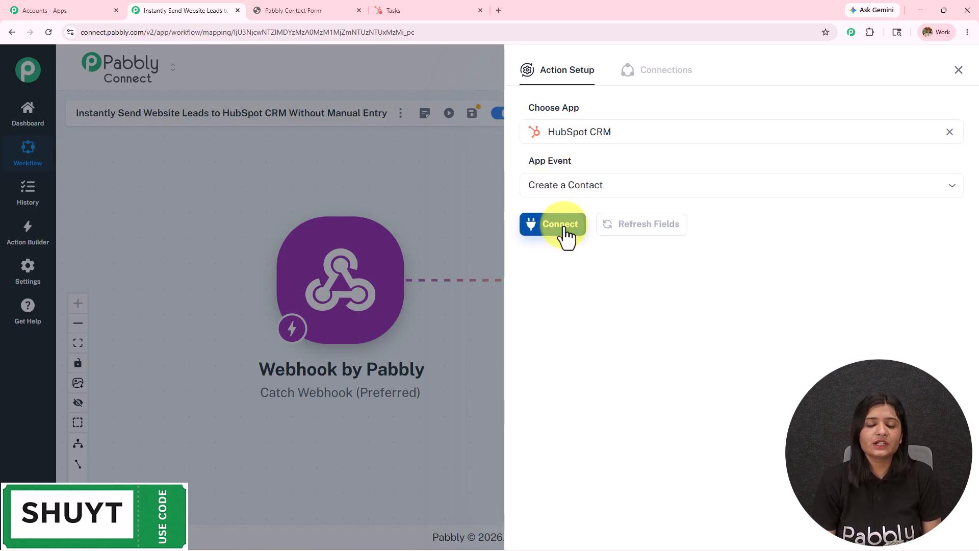
# Authorize a new HubSpot CRM connection and select the HubSpot account
pyautogui.click(564, 227)
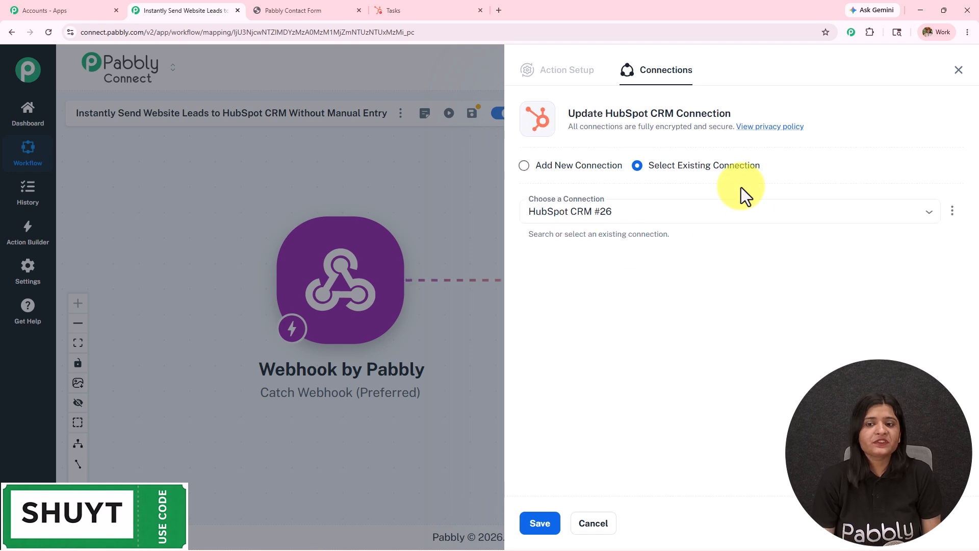
pyautogui.click(531, 168)
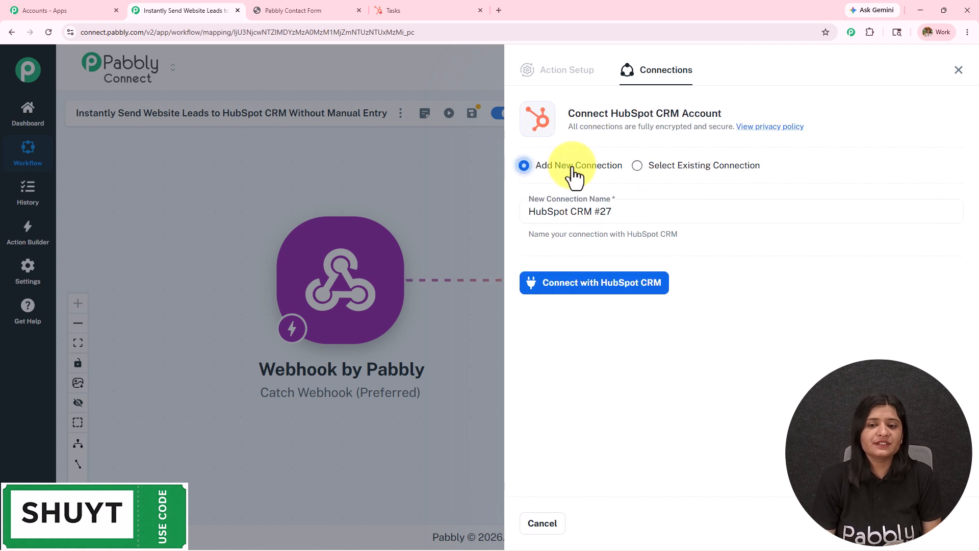
pyautogui.click(585, 286)
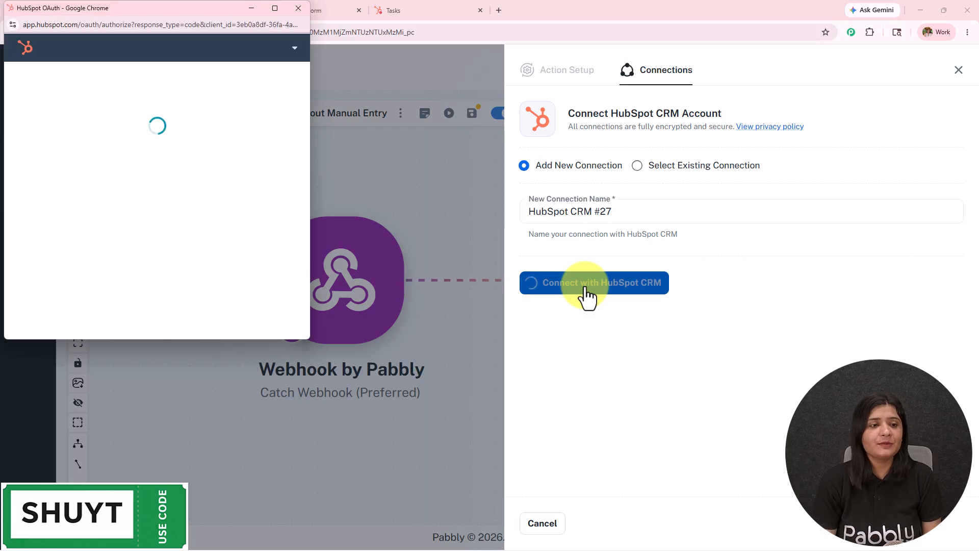
pyautogui.scroll(-2, 124, 228)
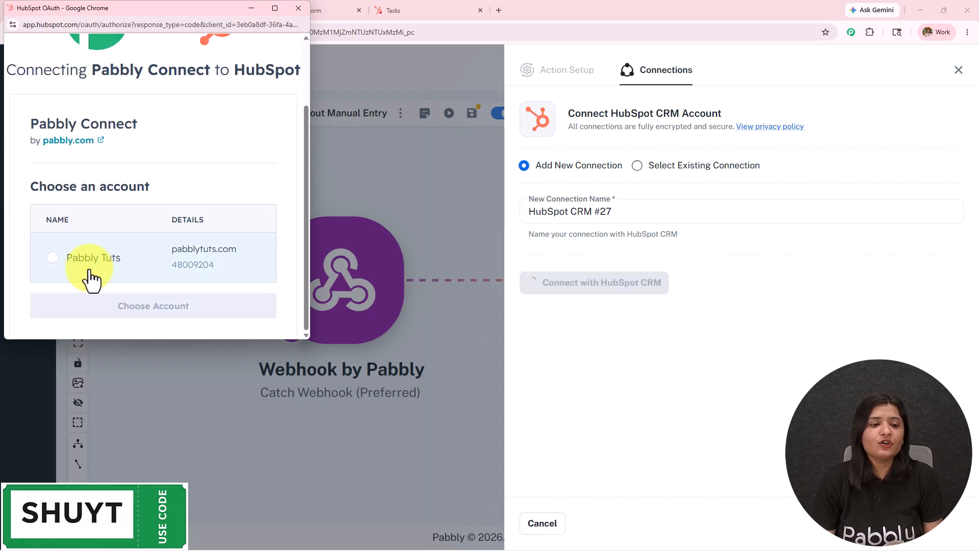
pyautogui.click(53, 266)
pyautogui.click(134, 320)
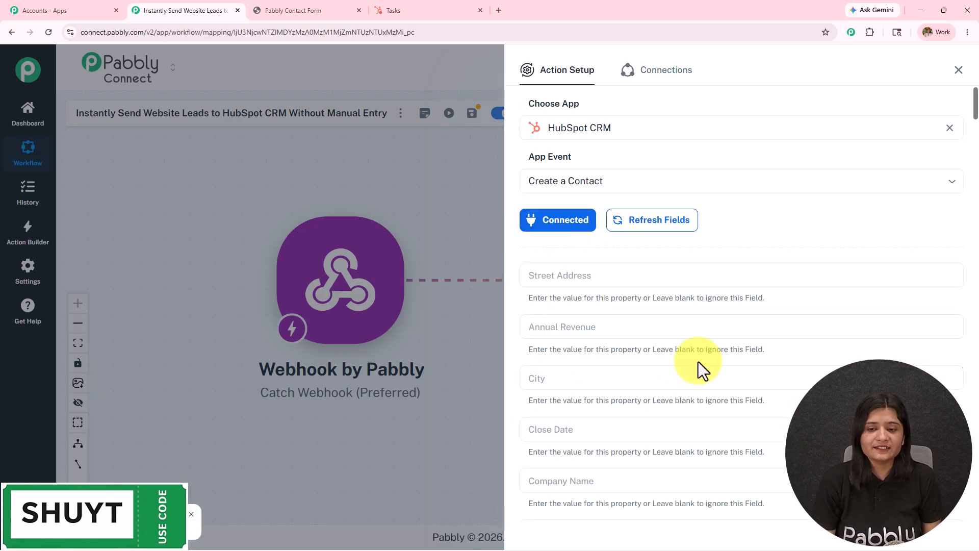
# Scroll through the contact fields, clearing stray text entered in Street Address
pyautogui.scroll(-15, 693, 363)
pyautogui.scroll(-7, 691, 365)
pyautogui.scroll(15, 690, 366)
pyautogui.scroll(5, 690, 366)
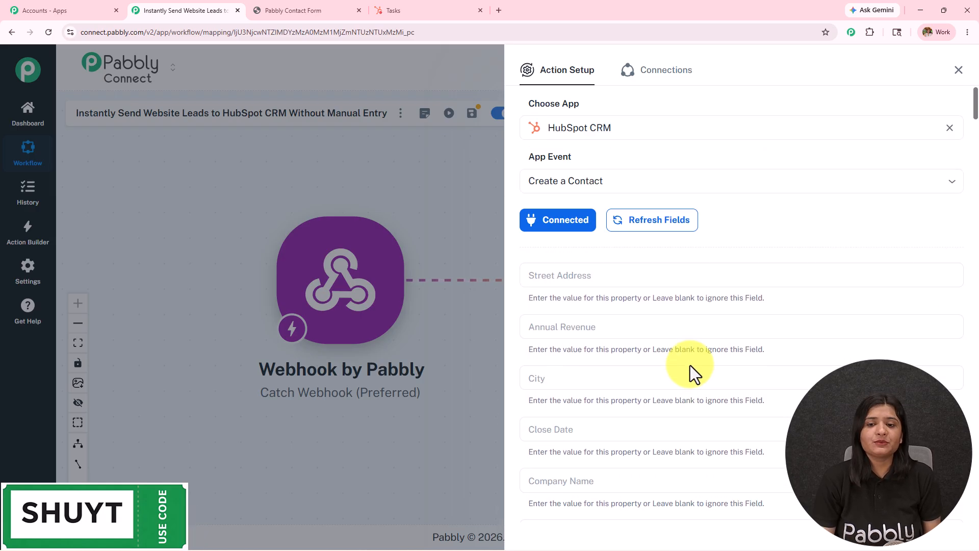
pyautogui.click(602, 281)
pyautogui.write('zdj;j;zk')
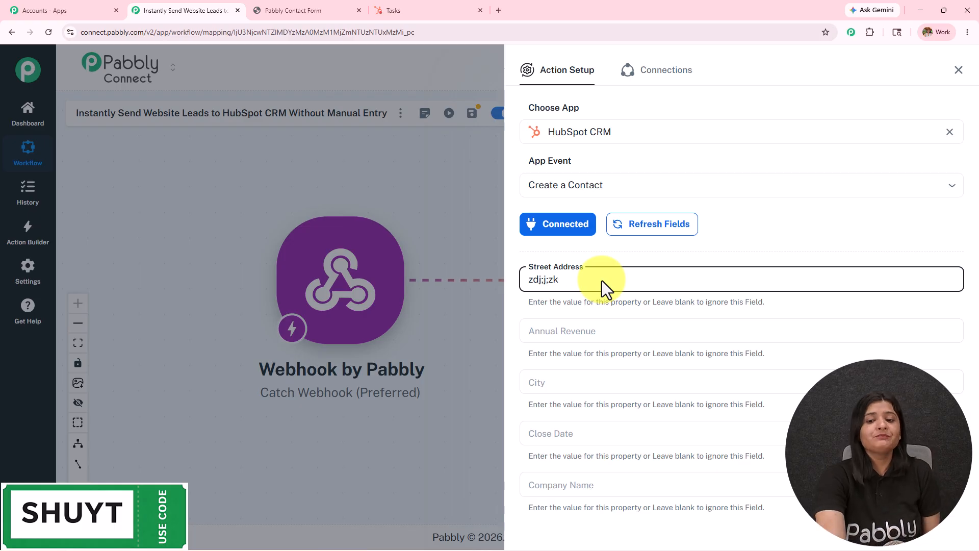
pyautogui.hotkey('ctrl', 'a')
pyautogui.press('BackSpace')
pyautogui.scroll(-2, 602, 281)
pyautogui.scroll(-2, 602, 280)
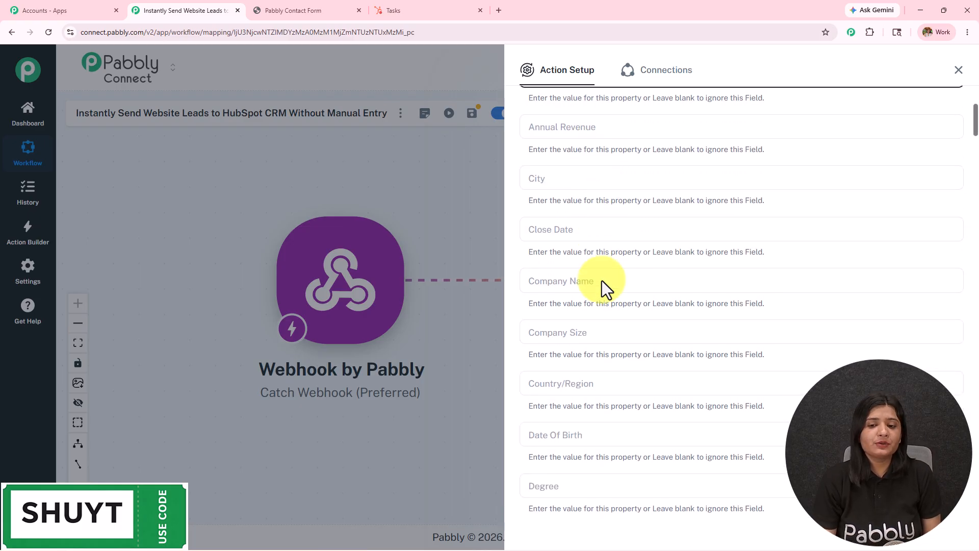
pyautogui.scroll(-5, 602, 280)
# Map the contact's Email field to the webhook's captured email
pyautogui.click(600, 283)
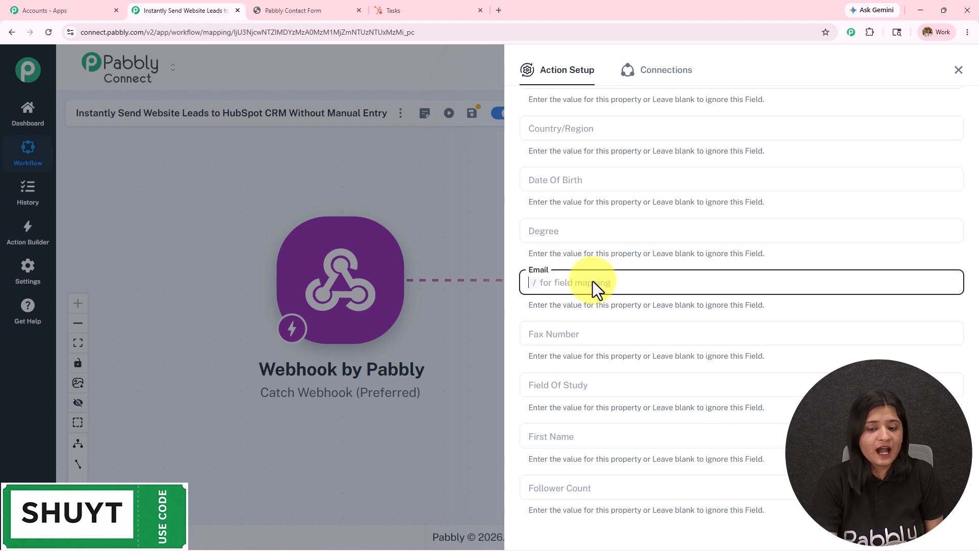
pyautogui.write('/')
pyautogui.click(615, 357)
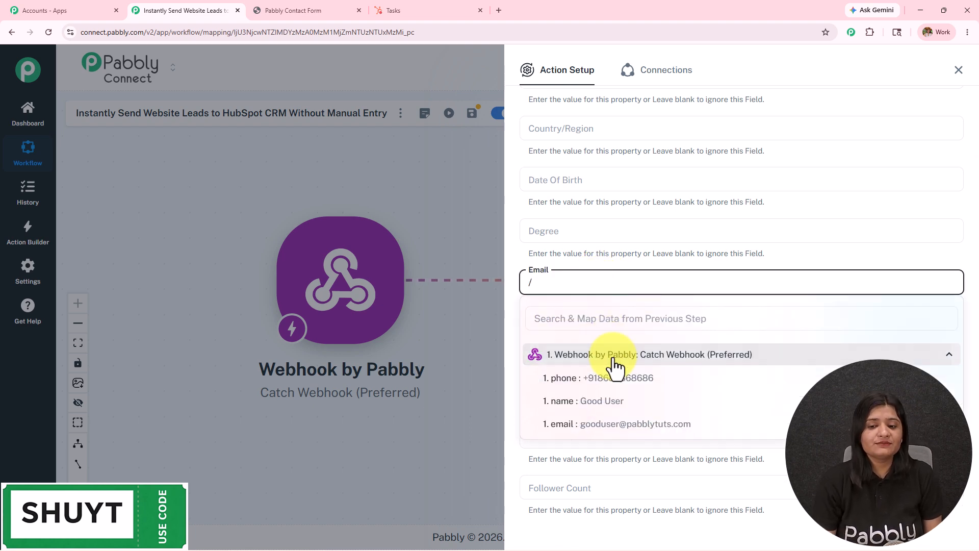
pyautogui.click(635, 424)
pyautogui.scroll(-3, 660, 287)
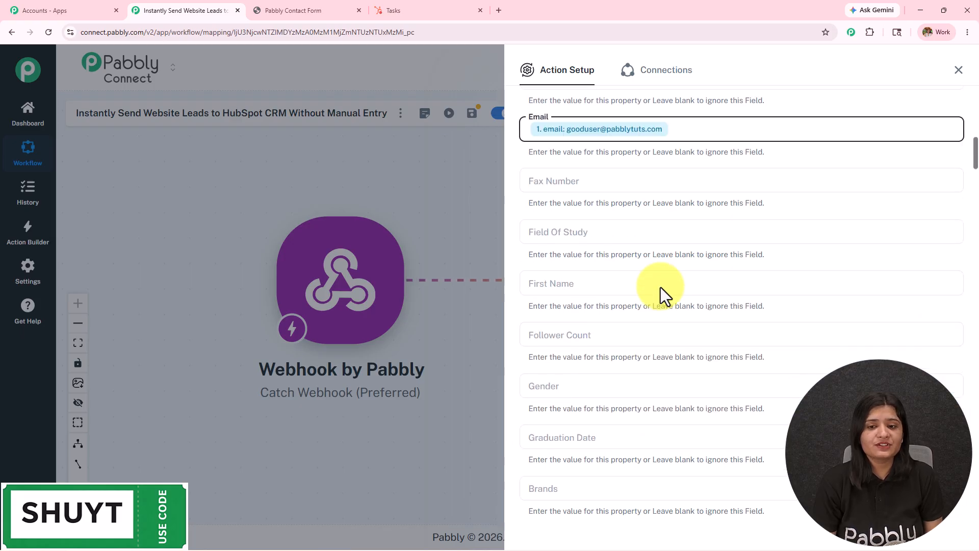
pyautogui.scroll(-1, 660, 286)
# Leave First Name unmapped for now, then save the HubSpot contact step and close it
pyautogui.click(627, 237)
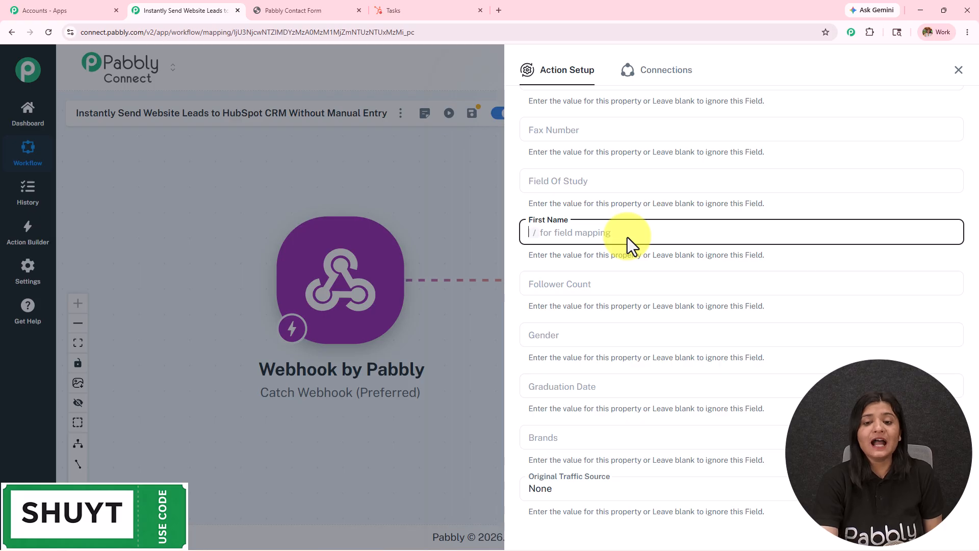
pyautogui.write('/')
pyautogui.click(624, 306)
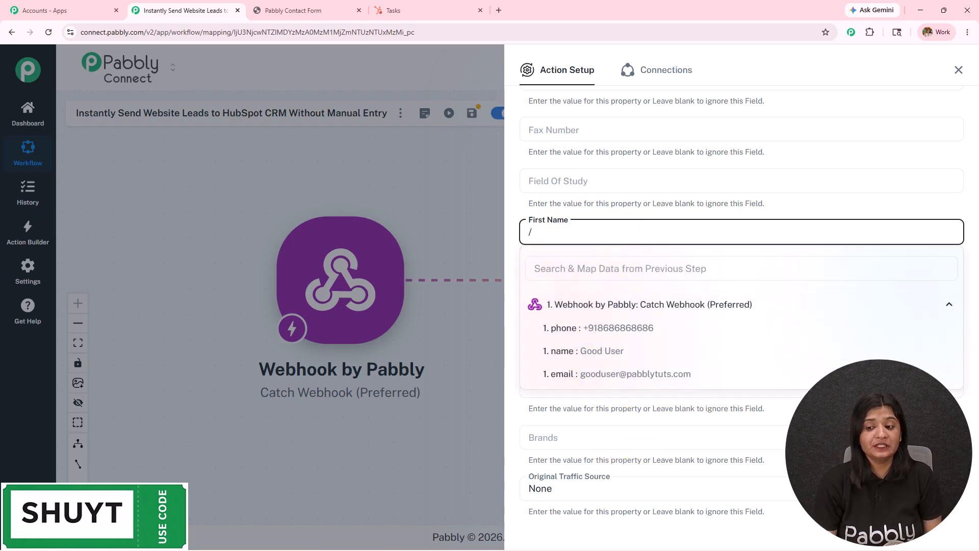
pyautogui.click(821, 412)
pyautogui.scroll(-12, 717, 347)
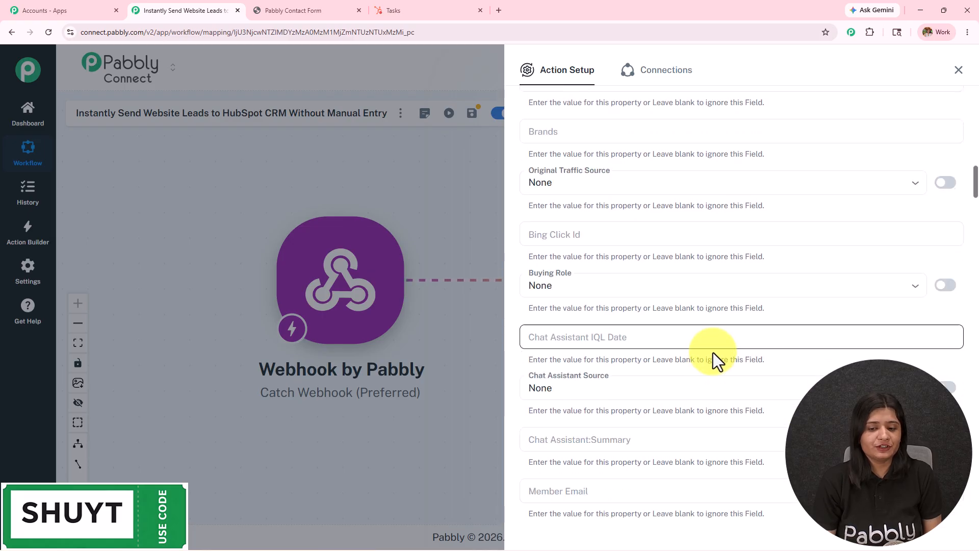
pyautogui.scroll(-12, 711, 356)
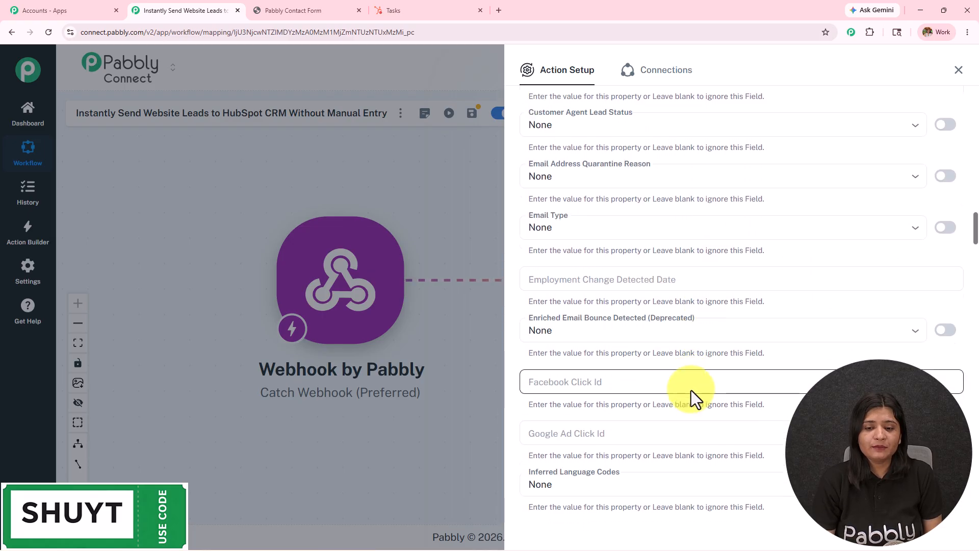
pyautogui.scroll(-10, 690, 393)
pyautogui.click(681, 482)
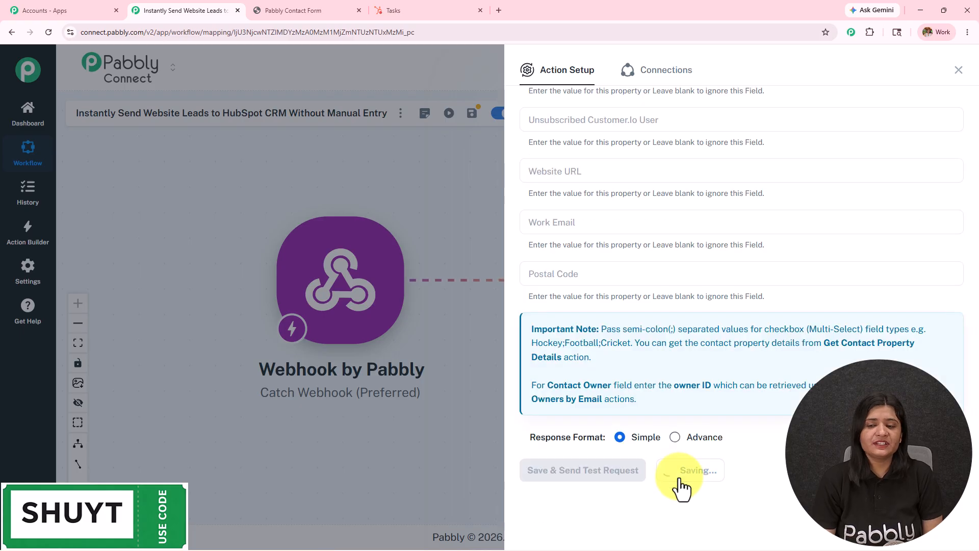
pyautogui.click(958, 70)
# Insert a Text Formatter (Pabbly) Split Text step right after the webhook trigger
pyautogui.click(417, 294)
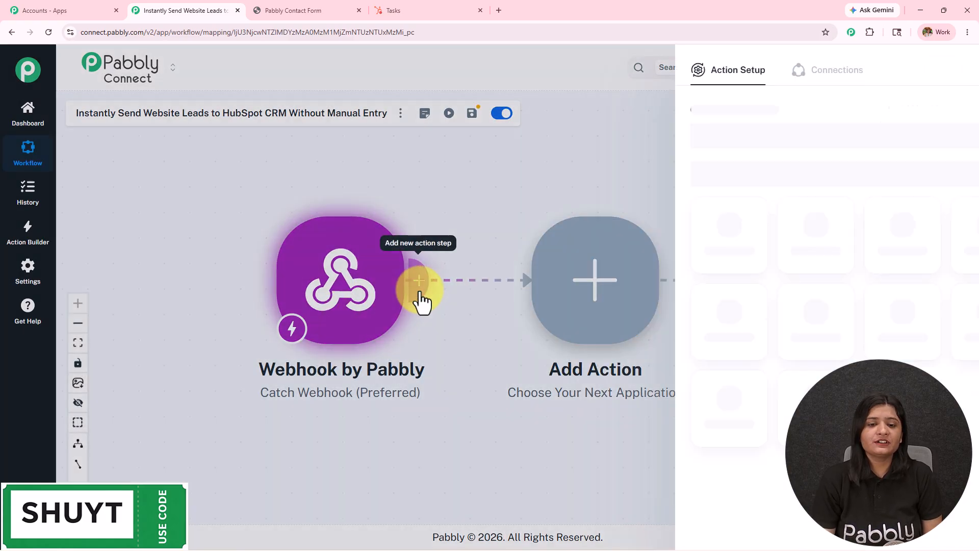
pyautogui.click(553, 132)
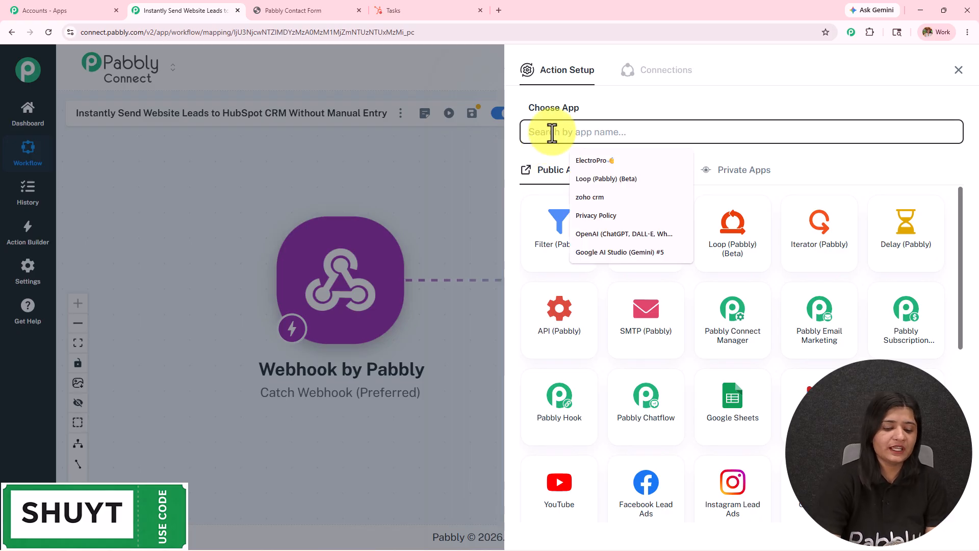
pyautogui.write('text')
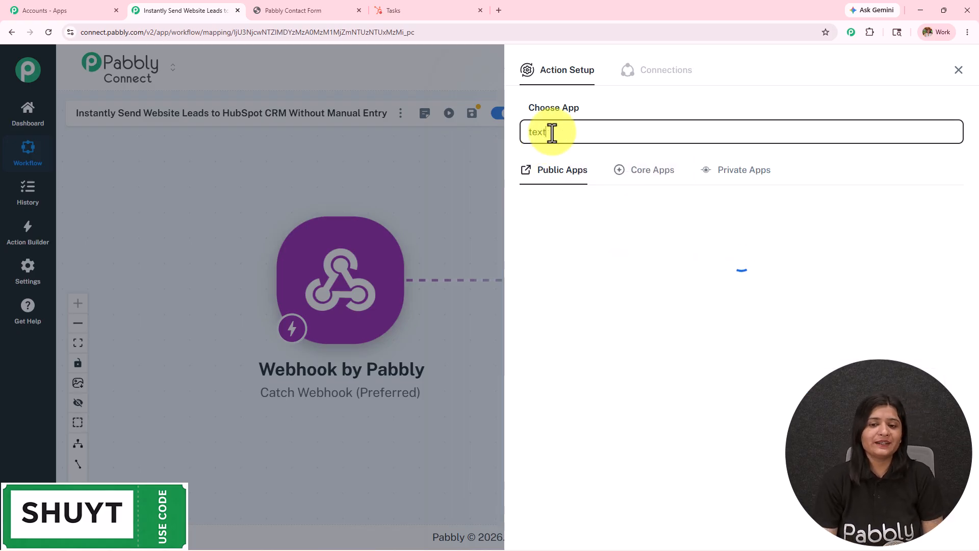
pyautogui.click(902, 219)
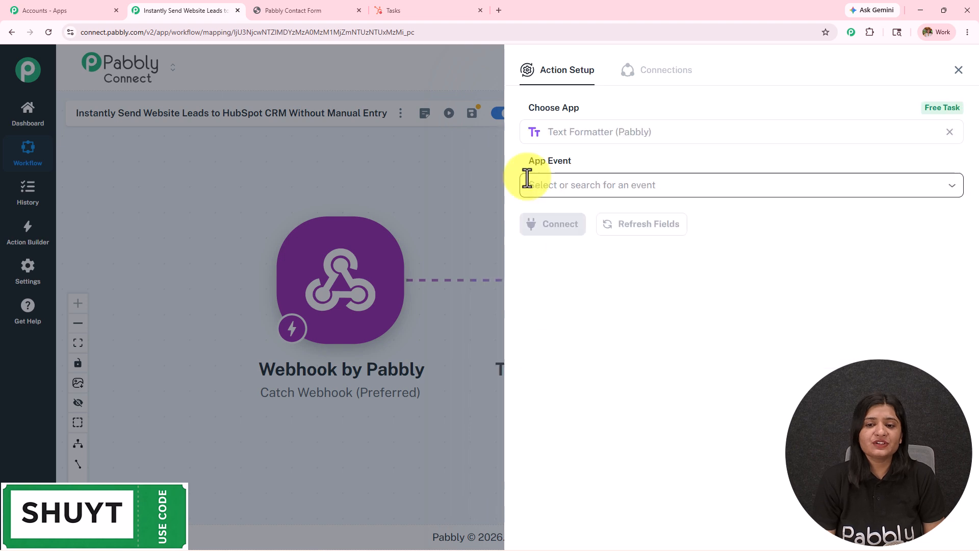
pyautogui.click(527, 181)
pyautogui.click(591, 394)
pyautogui.click(560, 225)
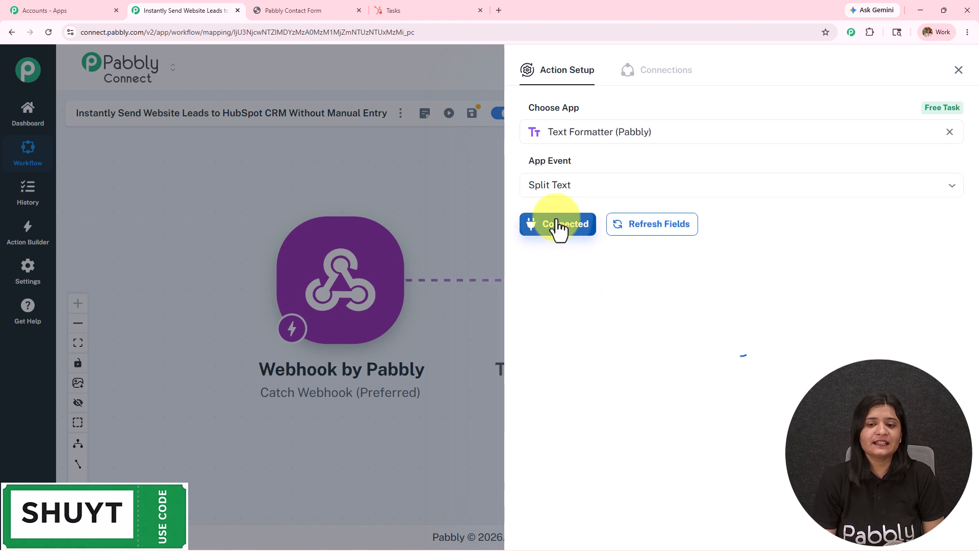
# Split the webhook name using a {{space}} separator, returning All segments
pyautogui.click(583, 283)
pyautogui.write('/')
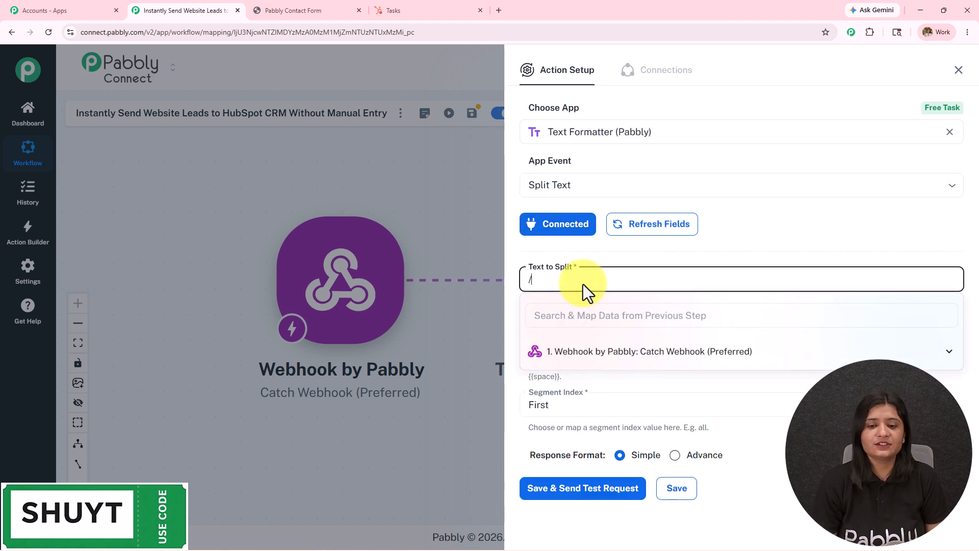
pyautogui.click(619, 350)
pyautogui.click(618, 403)
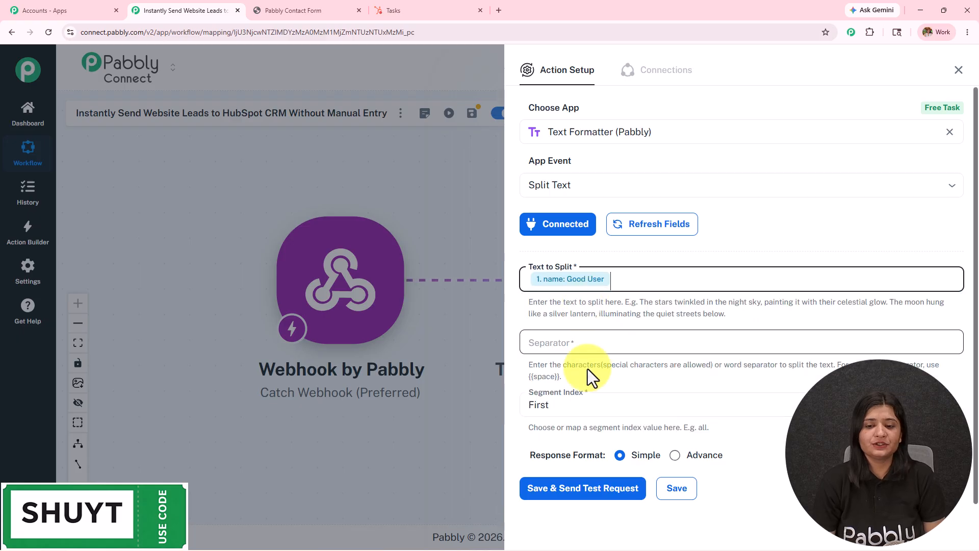
pyautogui.moveTo(527, 379); pyautogui.dragTo(558, 379)
pyautogui.hotkey('ctrl', 'c')
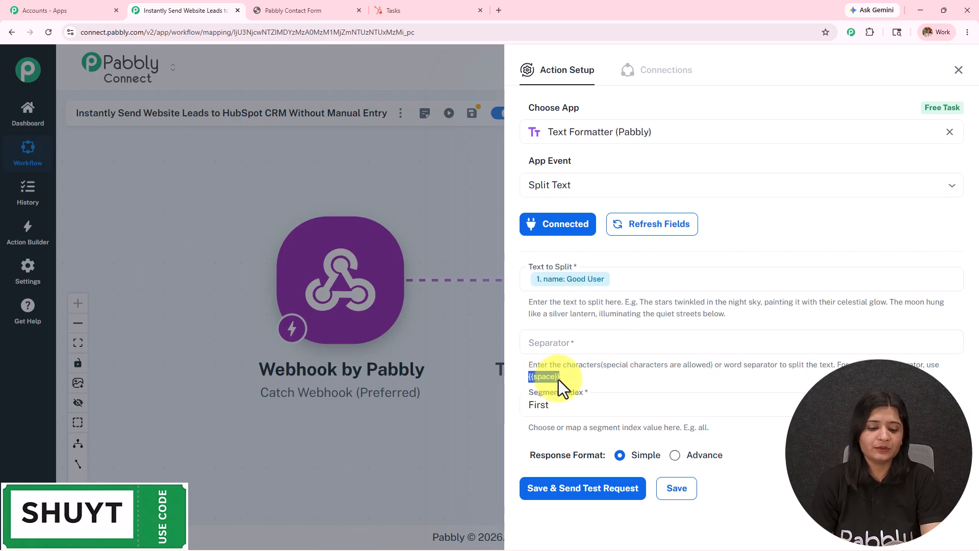
pyautogui.click(575, 339)
pyautogui.hotkey('ctrl', 'v')
pyautogui.click(590, 405)
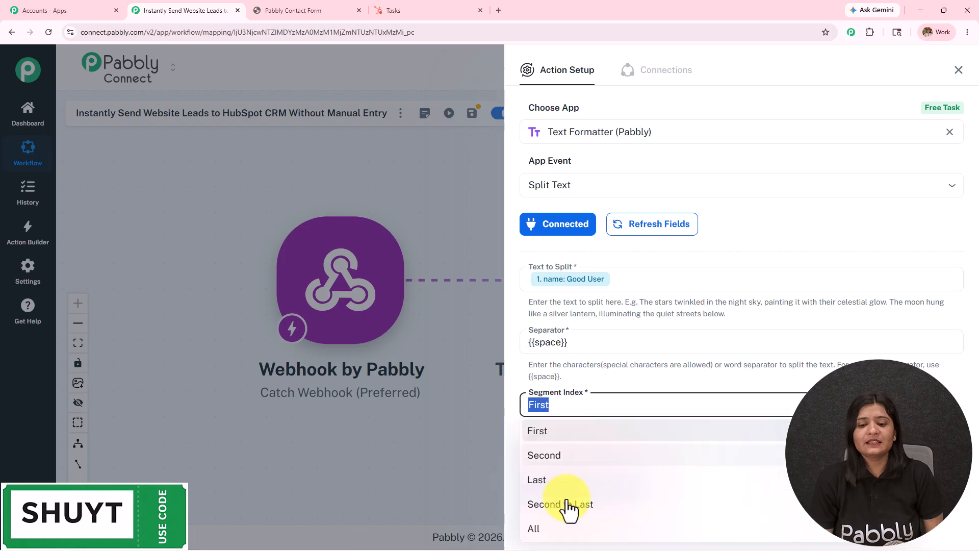
pyautogui.click(572, 530)
# Save and send a test request, confirming the name splits into two parts
pyautogui.click(572, 490)
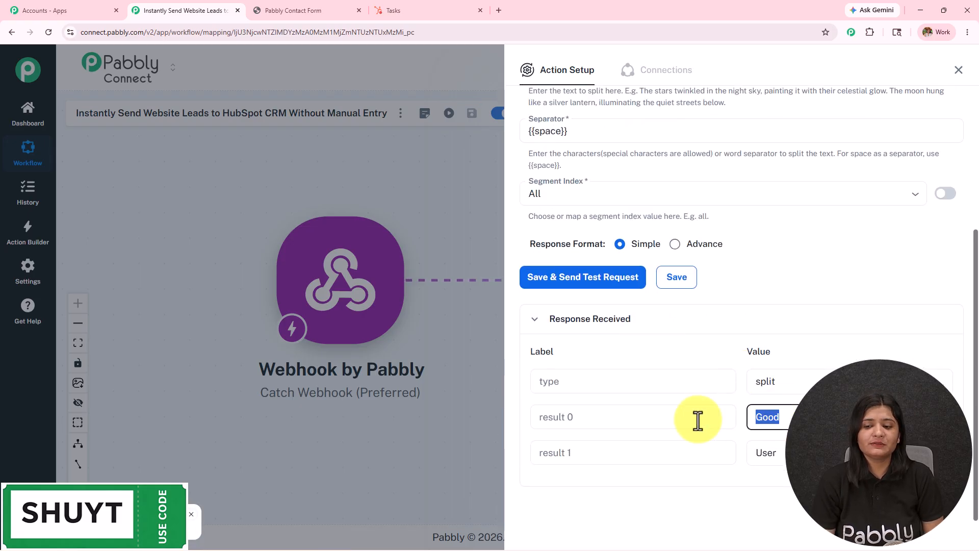
pyautogui.doubleClick(765, 453)
pyautogui.click(959, 69)
pyautogui.click(815, 280)
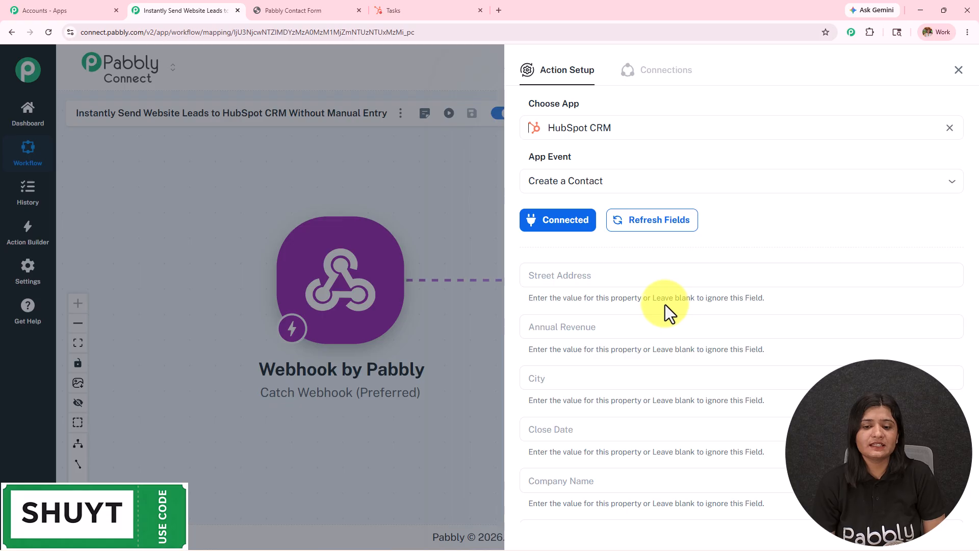
# Map split result 0 to First Name and the webhook phone to WhatsApp Phone Number
pyautogui.scroll(-10, 653, 344)
pyautogui.click(559, 177)
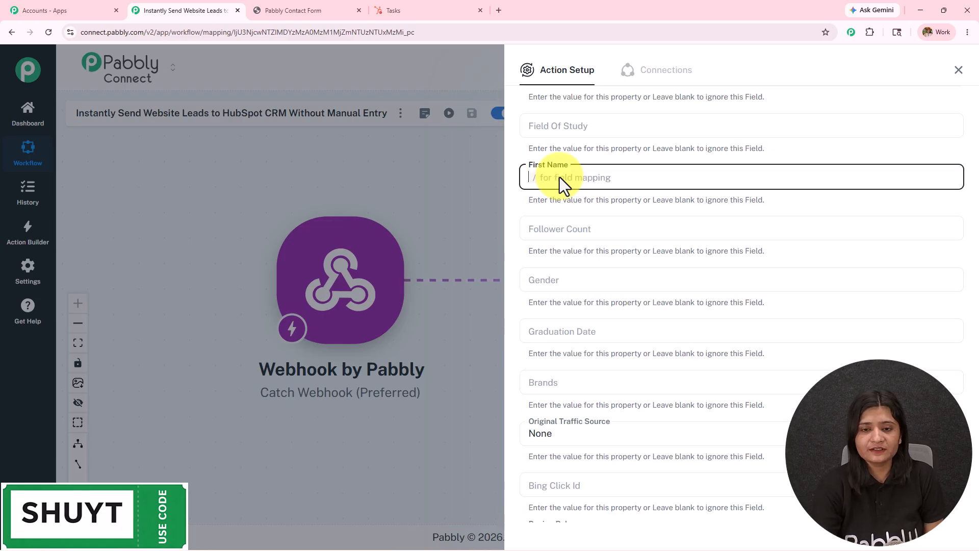
pyautogui.write('/')
pyautogui.click(592, 276)
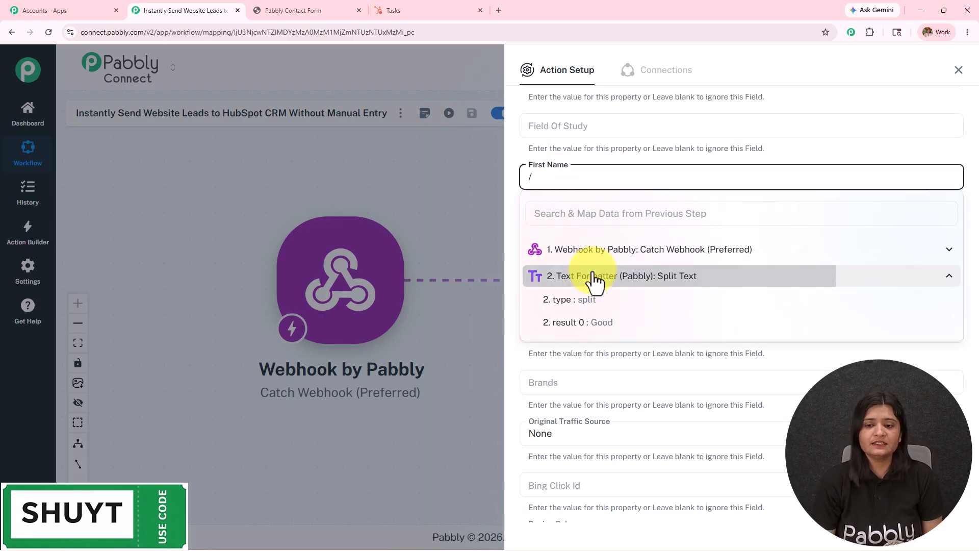
pyautogui.click(597, 322)
pyautogui.scroll(-5, 606, 204)
pyautogui.click(606, 147)
pyautogui.write('/')
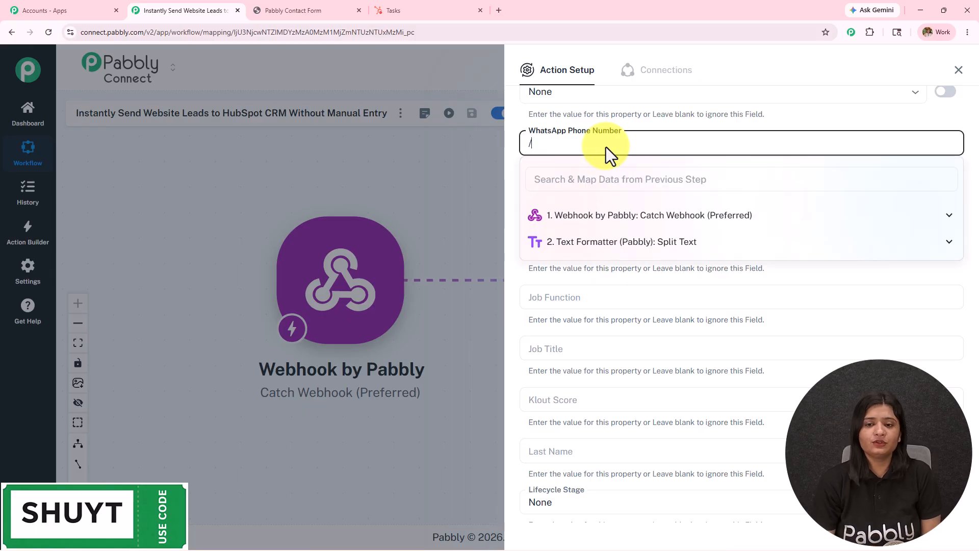
pyautogui.click(622, 216)
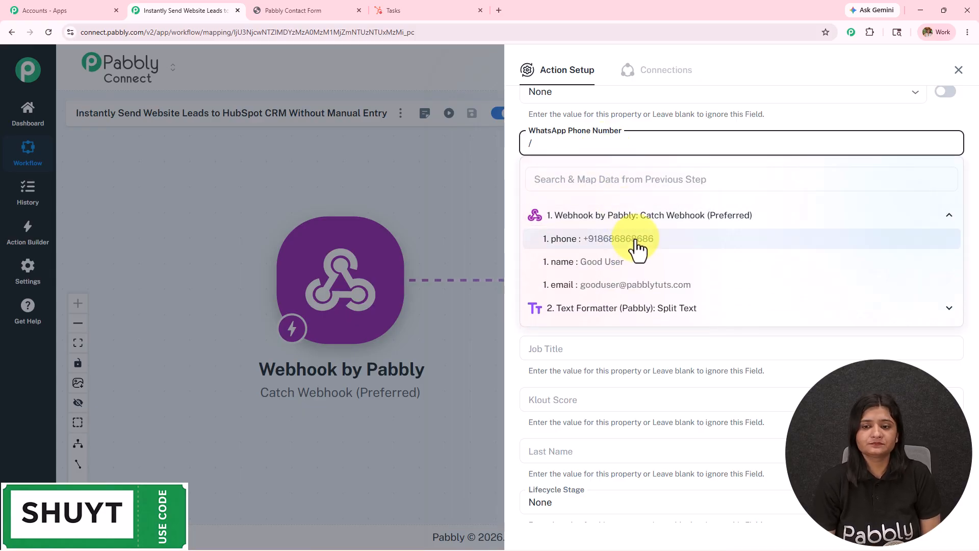
pyautogui.click(635, 240)
# Map the second split-text result to the Last Name field
pyautogui.scroll(-5, 628, 204)
pyautogui.click(614, 145)
pyautogui.write('/')
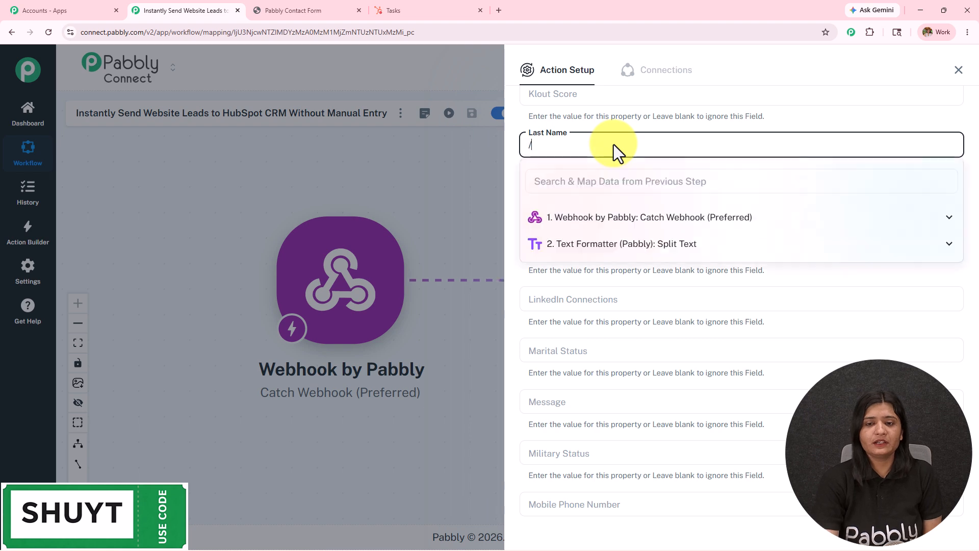
pyautogui.click(627, 249)
pyautogui.click(634, 287)
# Save and send a test request, creating the HubSpot contact and returning its ID
pyautogui.scroll(-15, 633, 287)
pyautogui.scroll(-10, 633, 286)
pyautogui.click(586, 472)
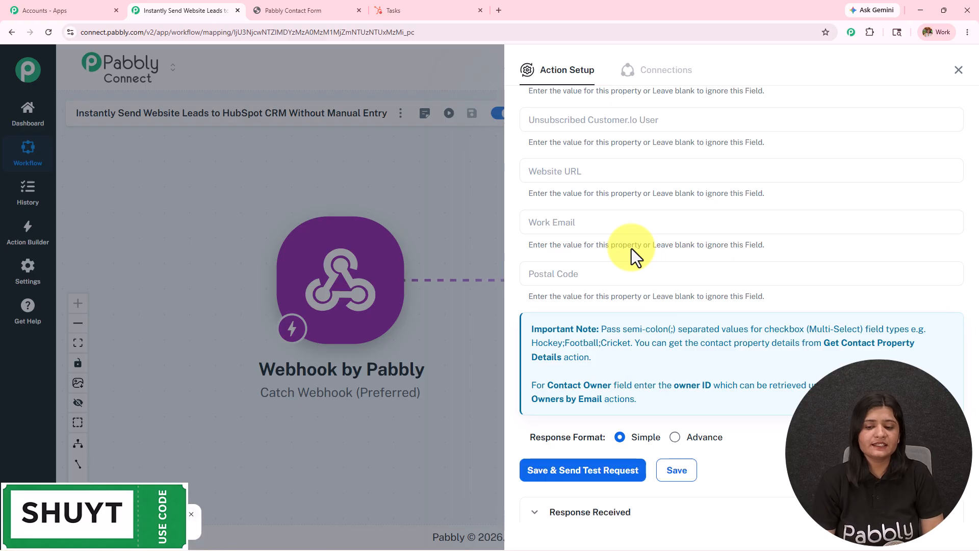
pyautogui.doubleClick(825, 236)
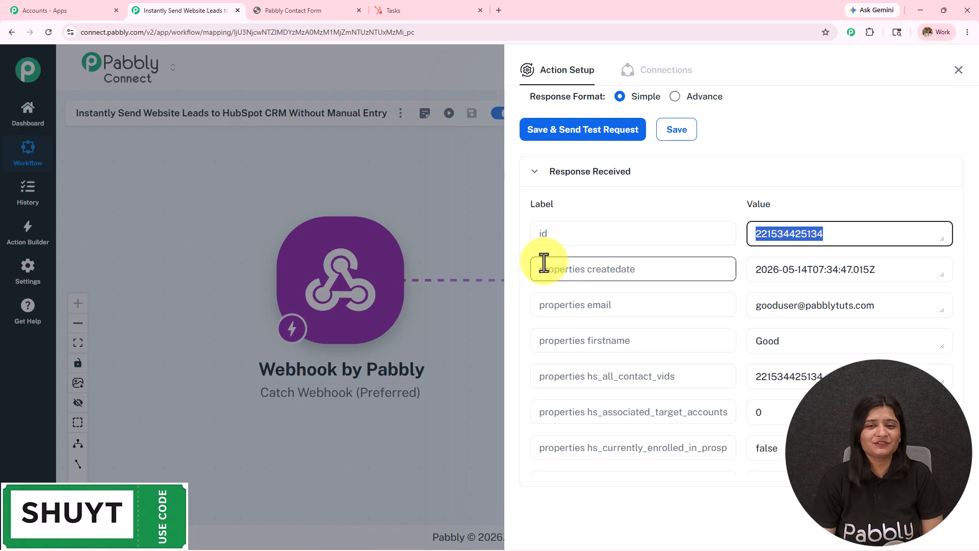
pyautogui.scroll(3, 676, 328)
pyautogui.scroll(20, 681, 331)
pyautogui.scroll(10, 681, 330)
pyautogui.scroll(12, 689, 324)
pyautogui.scroll(10, 686, 326)
pyautogui.scroll(20, 682, 334)
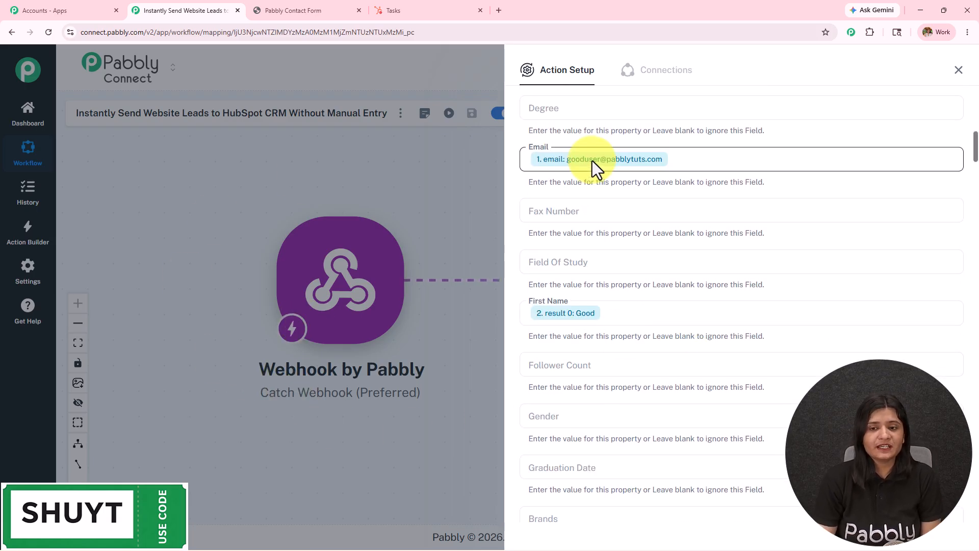
pyautogui.scroll(-14, 680, 289)
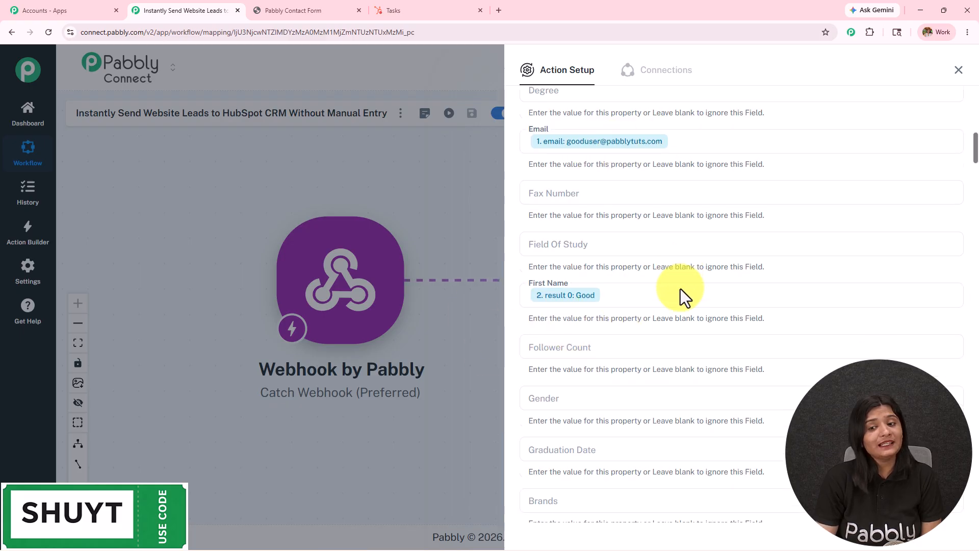
pyautogui.scroll(-20, 558, 345)
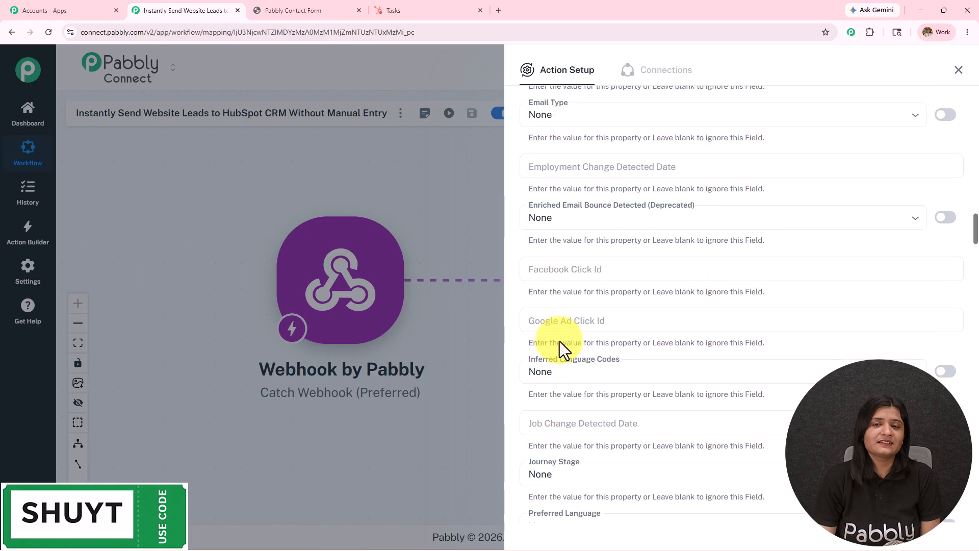
pyautogui.scroll(-5, 559, 342)
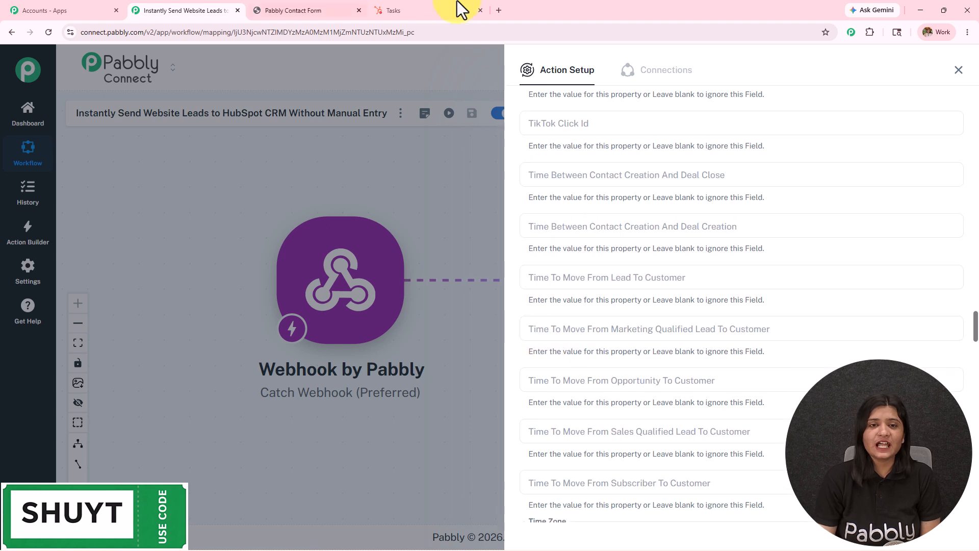
pyautogui.click(465, 8)
# Open the new contact's record from HubSpot's Contacts list, then return to the Pabbly workflow
pyautogui.moveTo(19, 146)
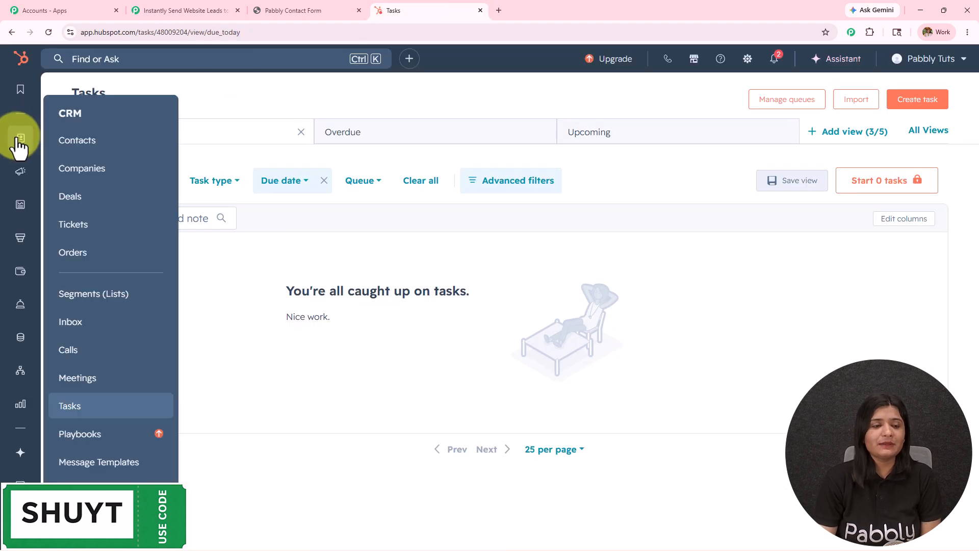
pyautogui.click(82, 145)
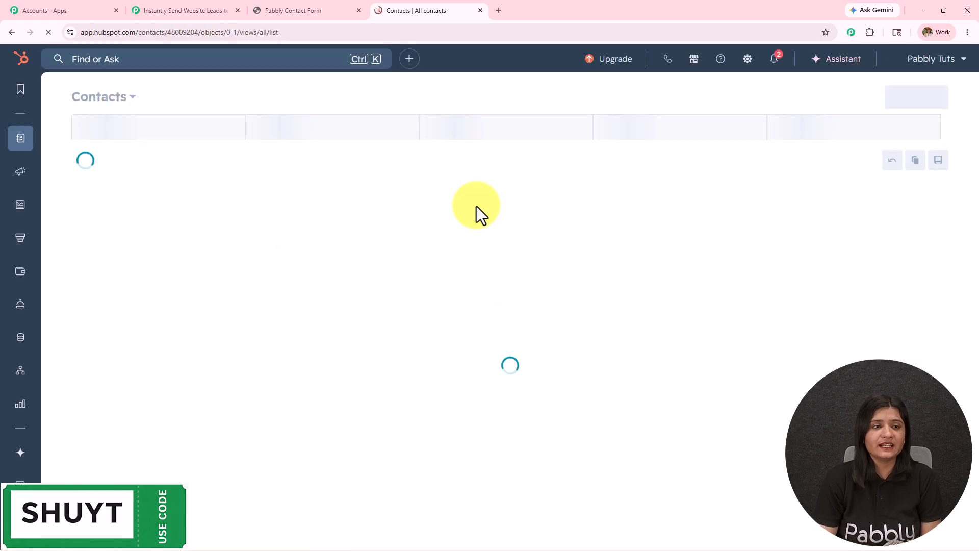
pyautogui.click(156, 250)
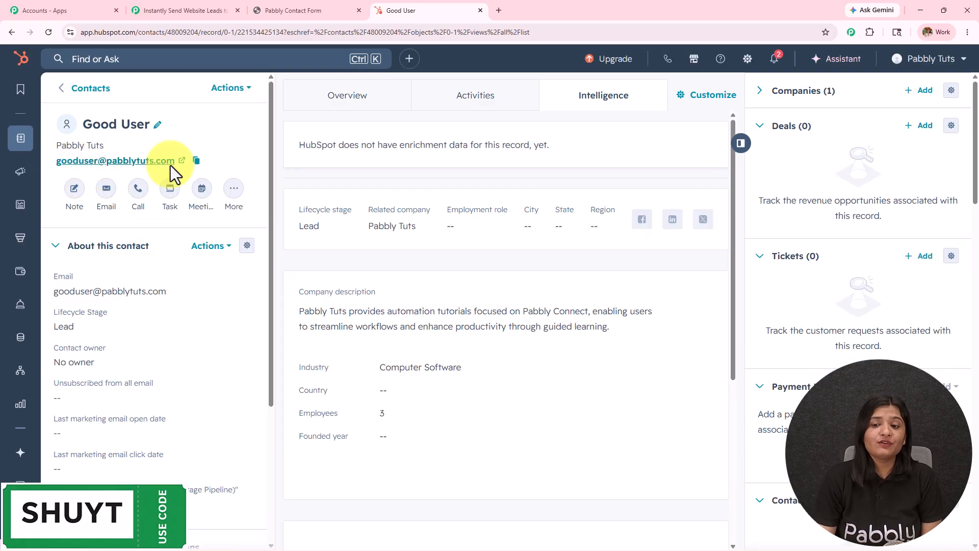
pyautogui.click(191, 11)
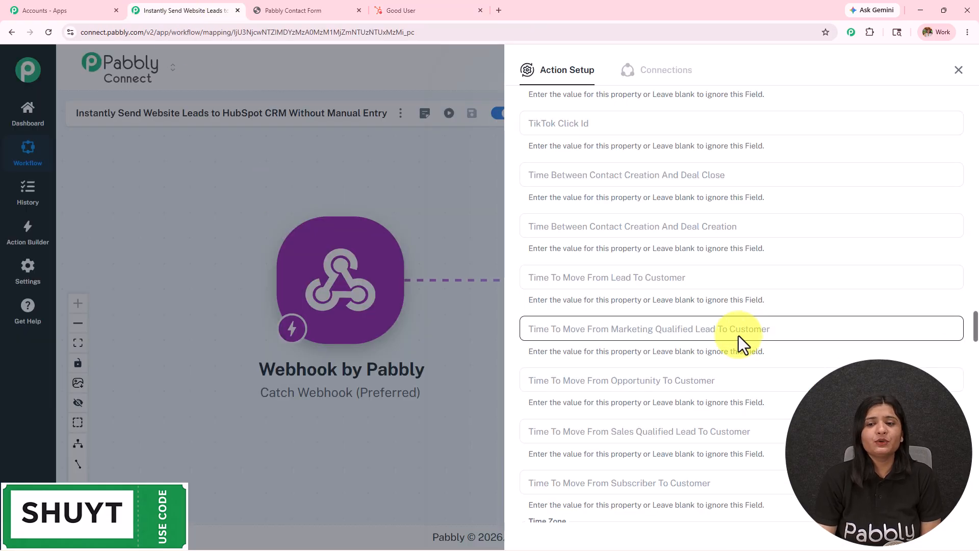
pyautogui.scroll(5, 739, 338)
pyautogui.scroll(15, 737, 332)
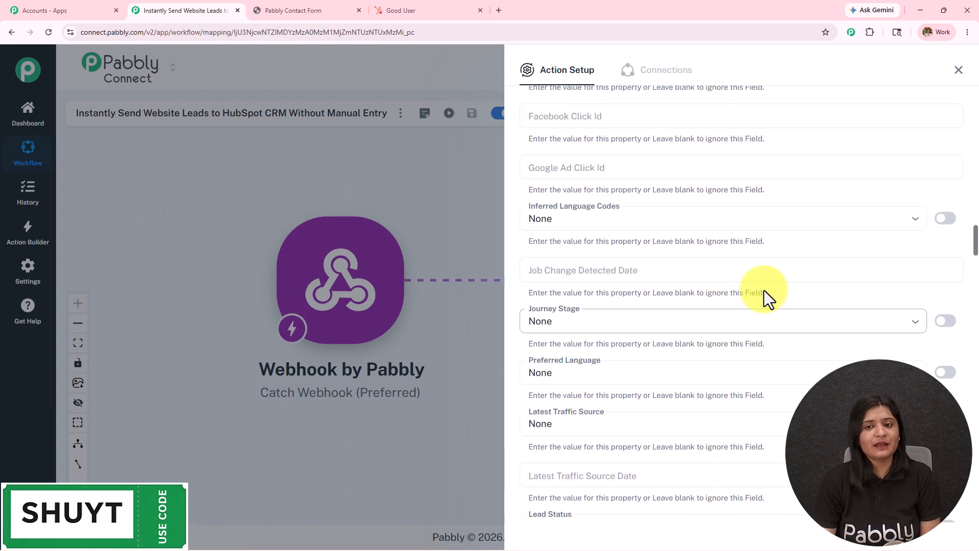
pyautogui.scroll(15, 753, 276)
pyautogui.scroll(-6, 753, 276)
pyautogui.scroll(-10, 663, 286)
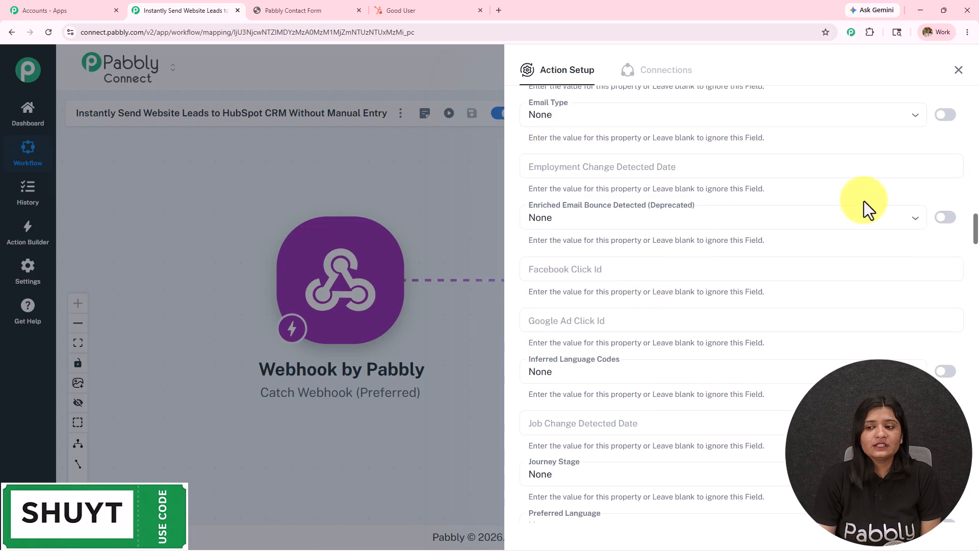
pyautogui.scroll(-4, 813, 360)
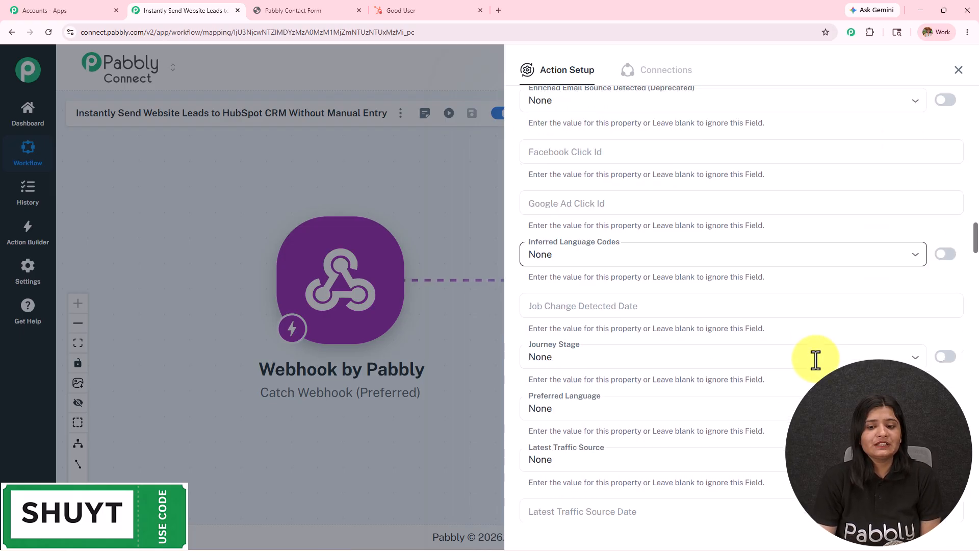
pyautogui.click(638, 319)
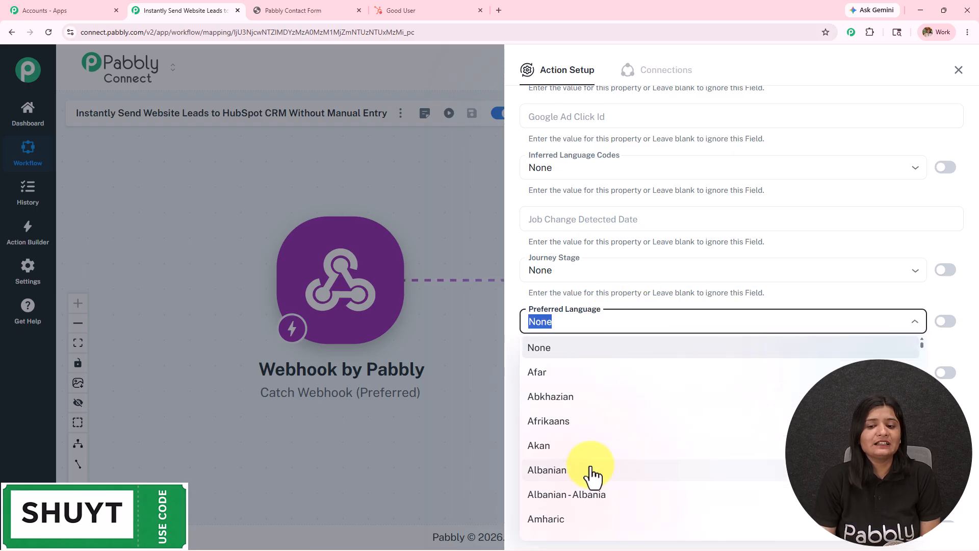
pyautogui.hotkey('shift', 'Tab')
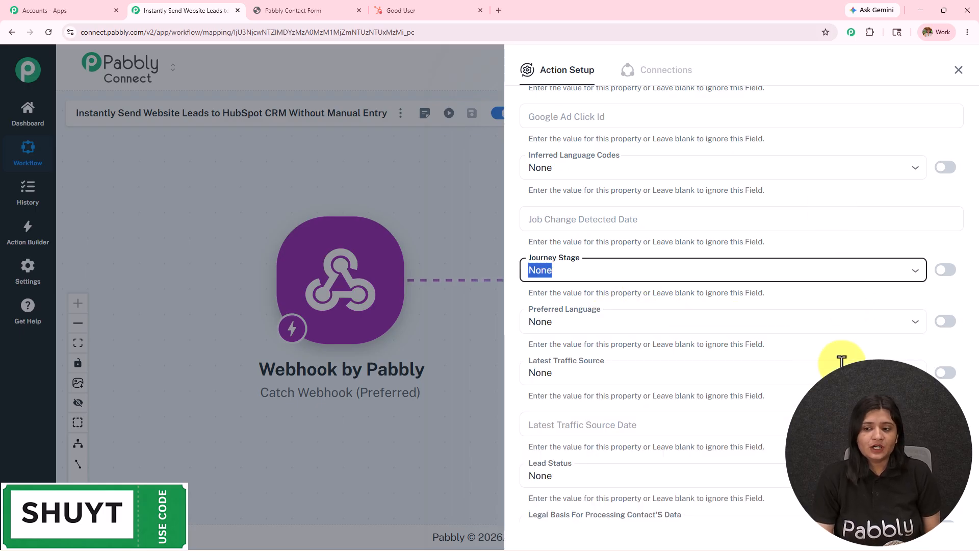
pyautogui.scroll(-9, 773, 420)
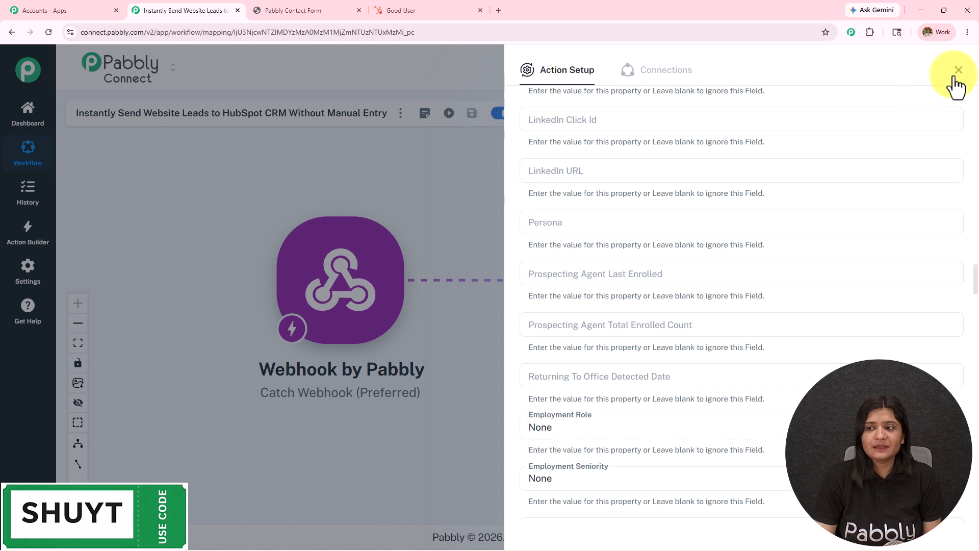
# Close the Action Setup panel and pan the canvas to show Webhook, Split Text and HubSpot steps
pyautogui.click(466, 204)
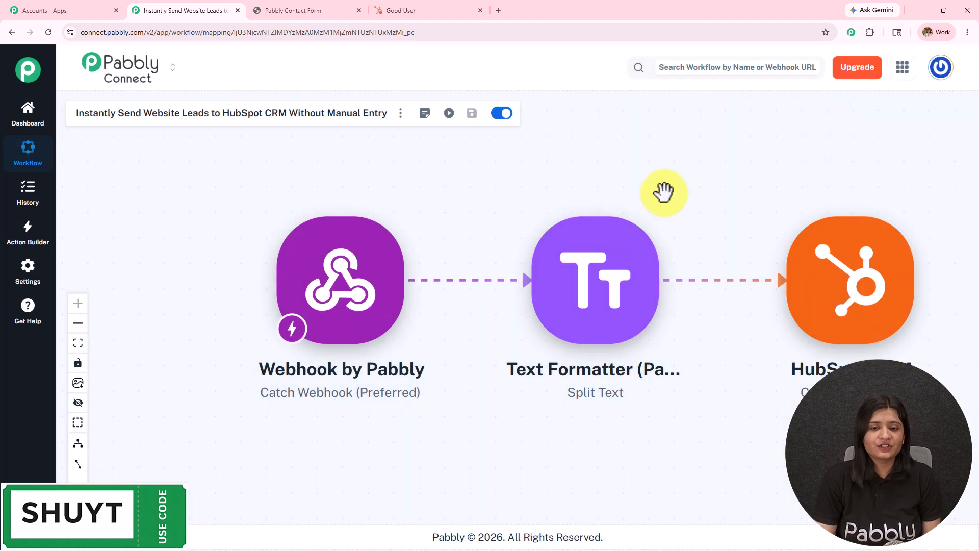
pyautogui.moveTo(662, 192); pyautogui.dragTo(586, 193)
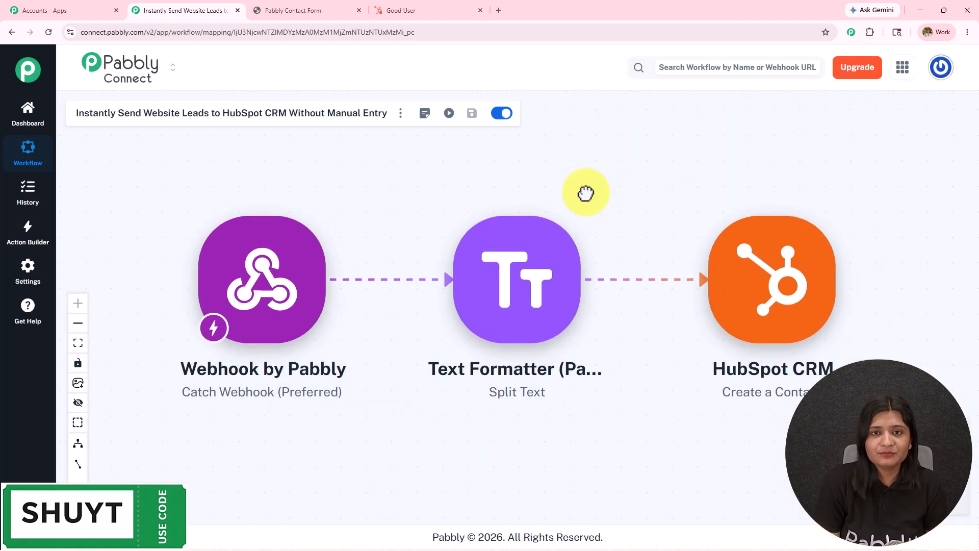